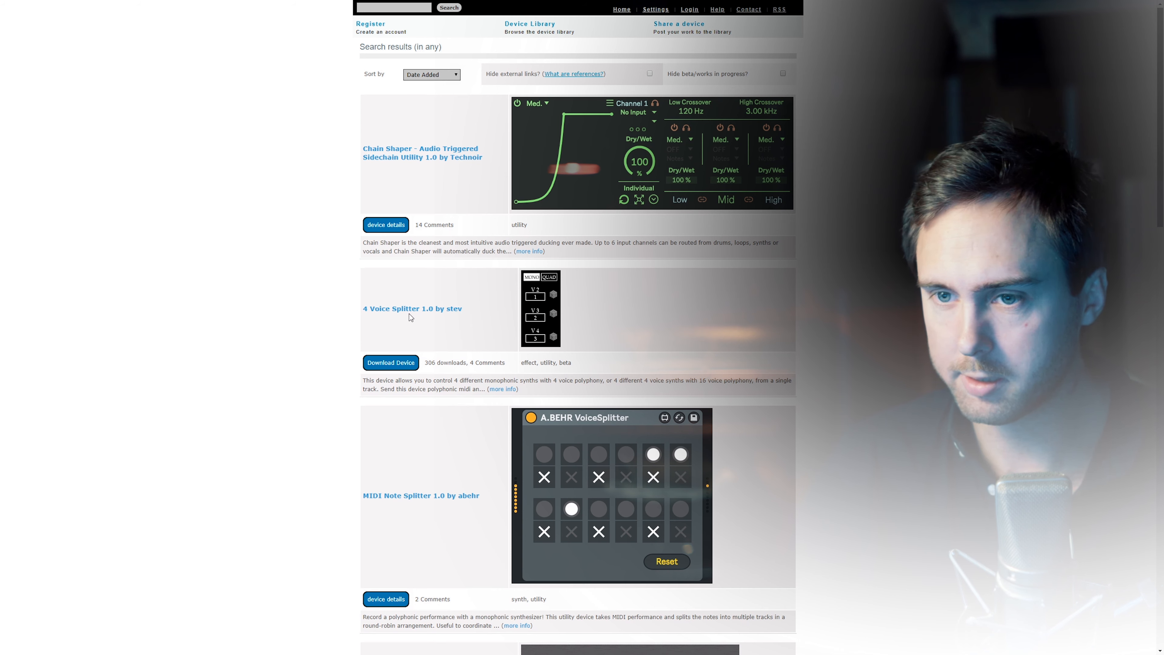
Download the 4 Voice Splitter 1.0, splitter receiver 0.5 and chord splitter 0.5 devices from the search results
click(392, 360)
scroll(330, 341, down, 10)
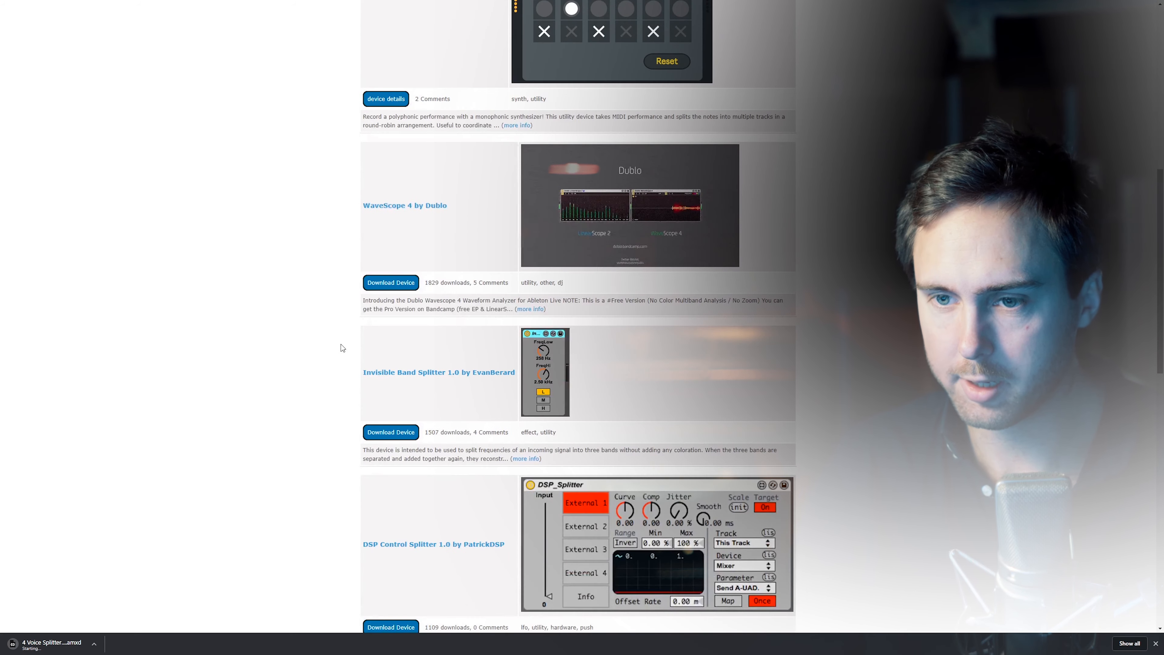
scroll(348, 339, down, 10)
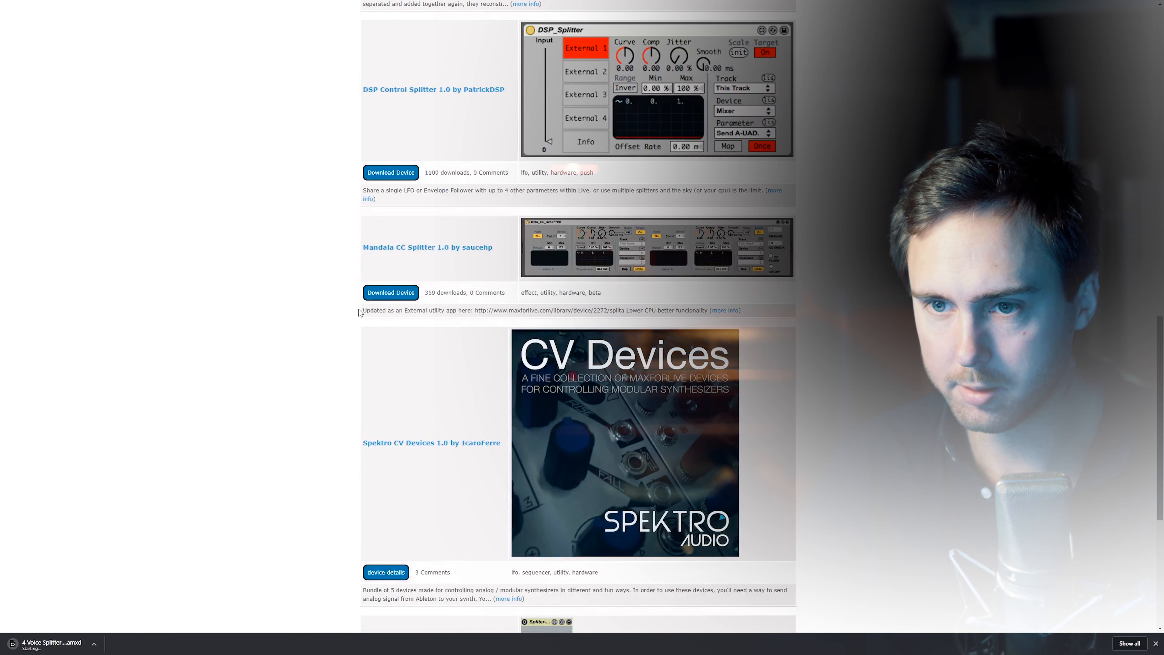
scroll(360, 313, down, 7)
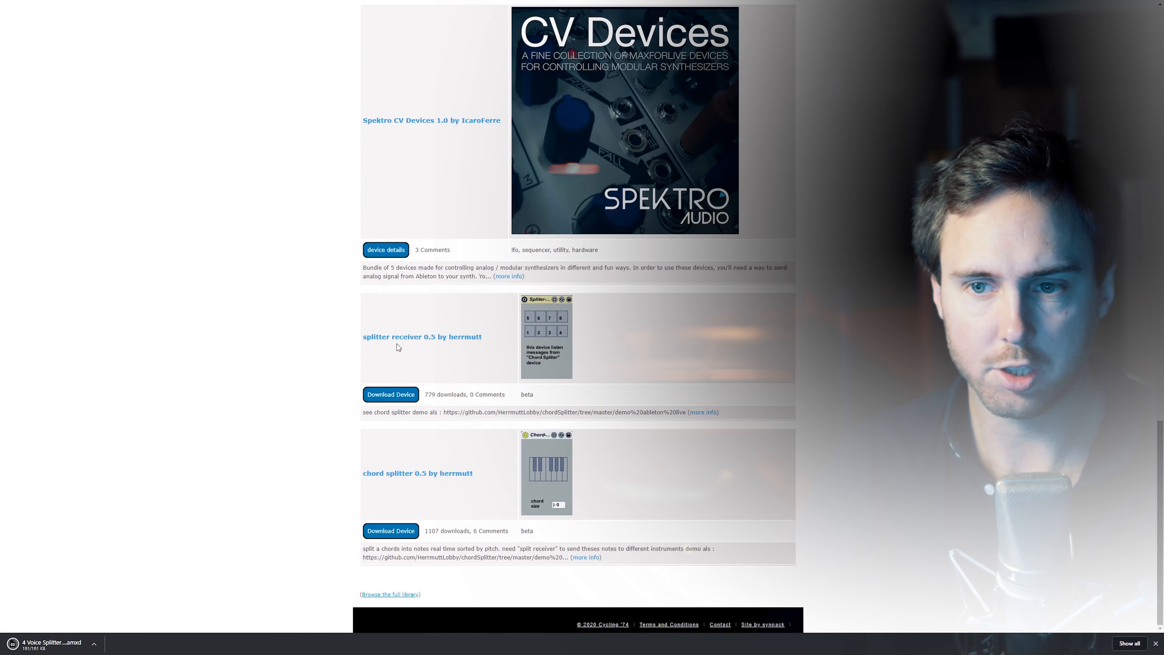
click(404, 397)
click(403, 533)
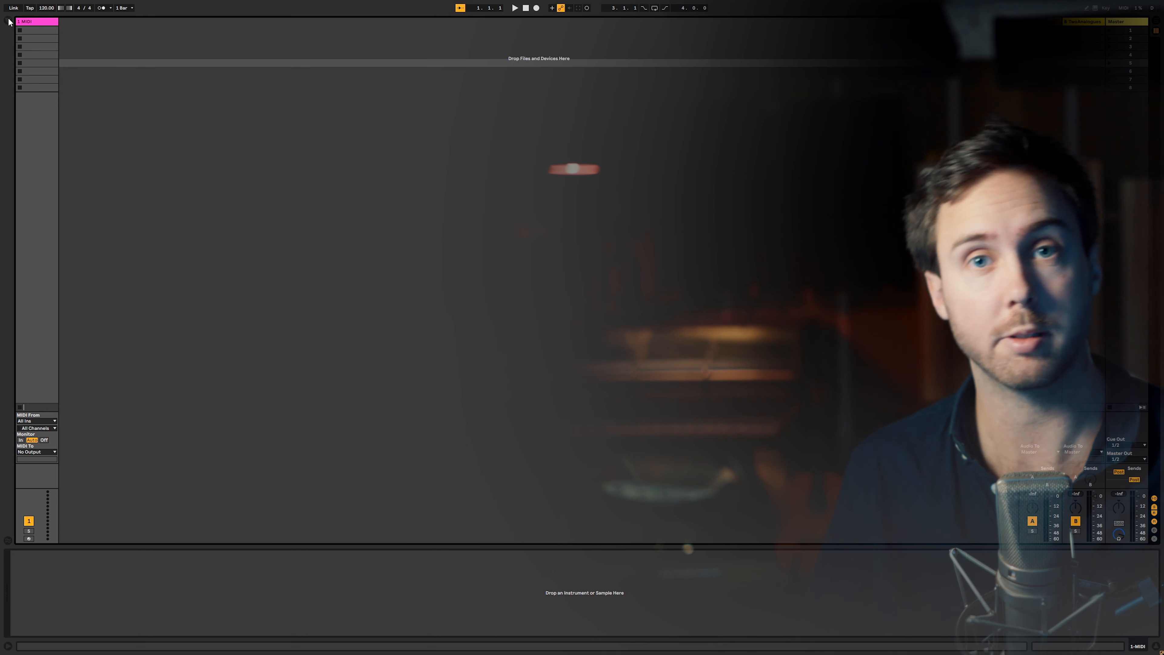
In Ableton Live, load Chord-Spliter.amxd onto the MIDI track and rename the track ChordSplit
click(8, 21)
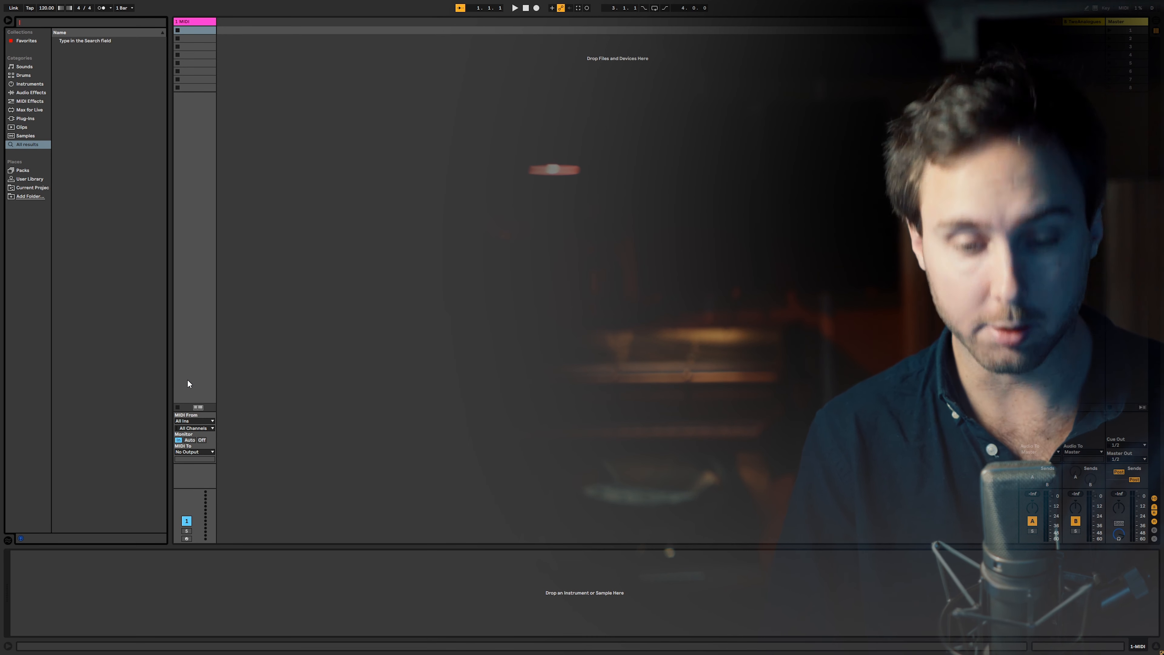
text(cho)
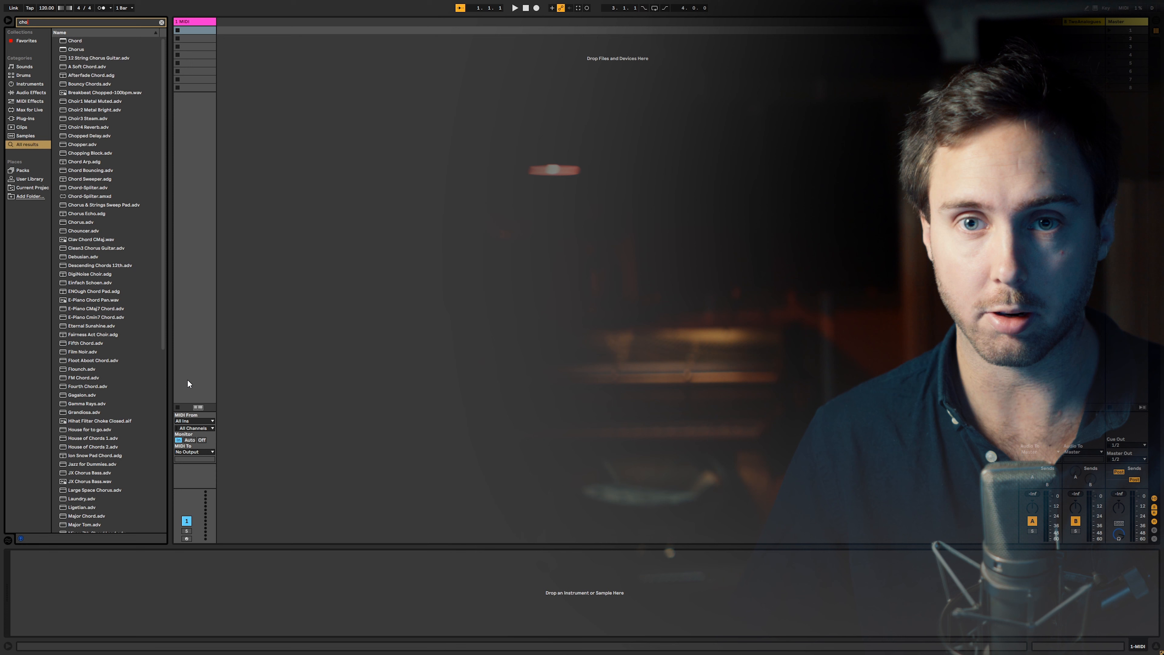
text(rd spl)
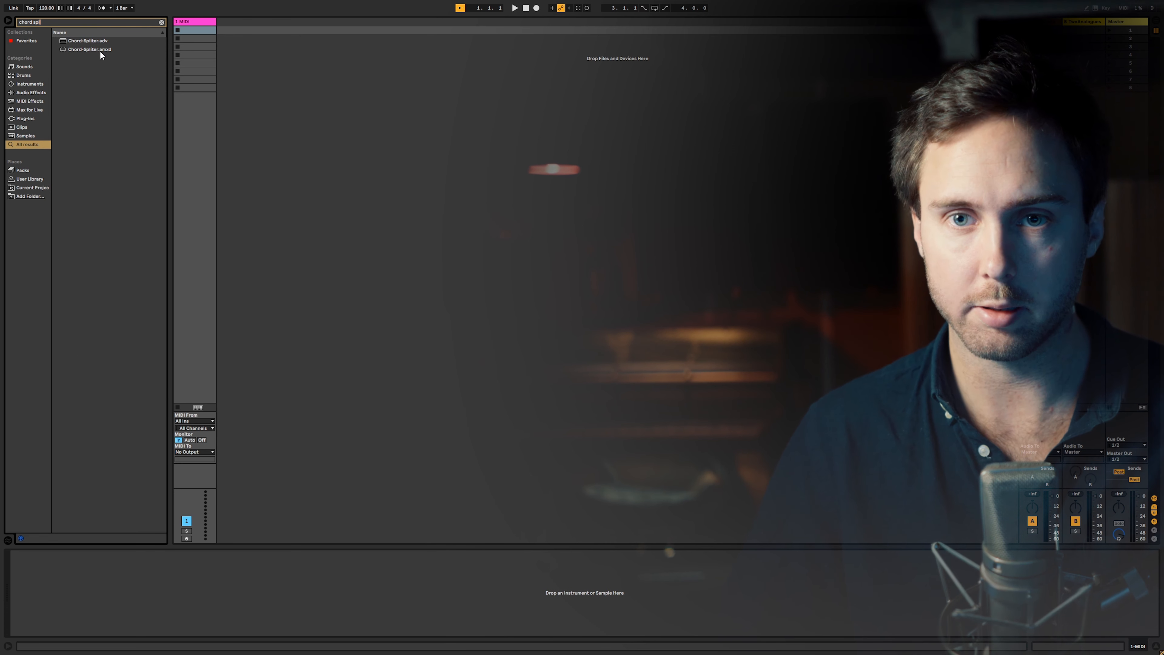
drag(104, 49, 188, 23)
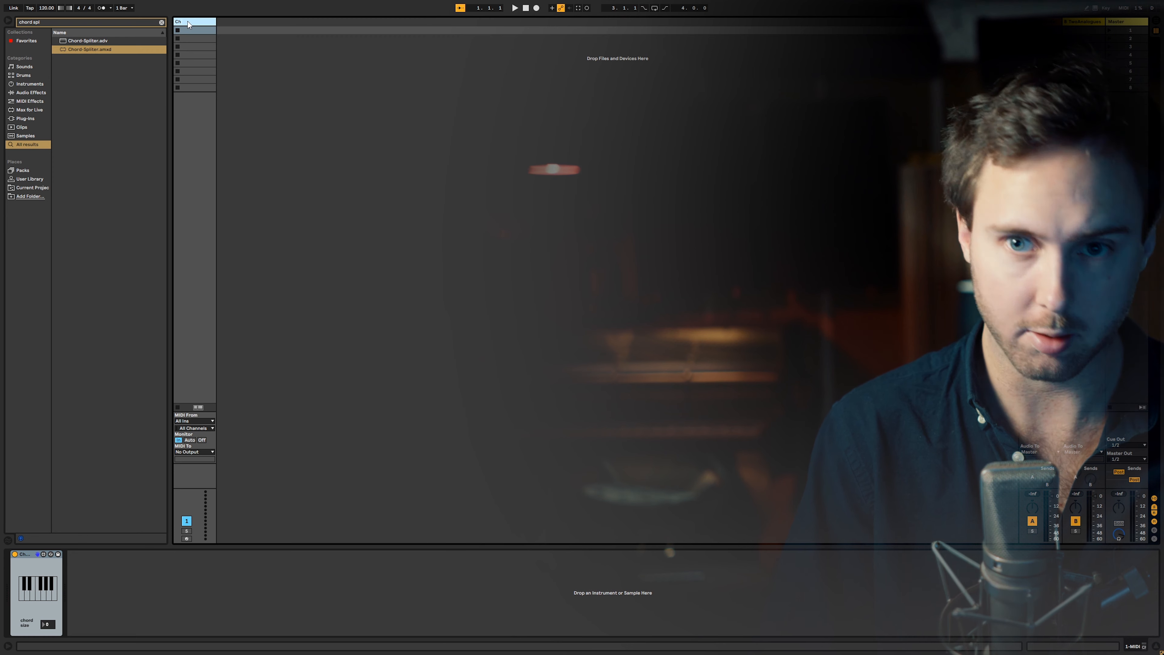
click(189, 24)
text(ChordSplit)
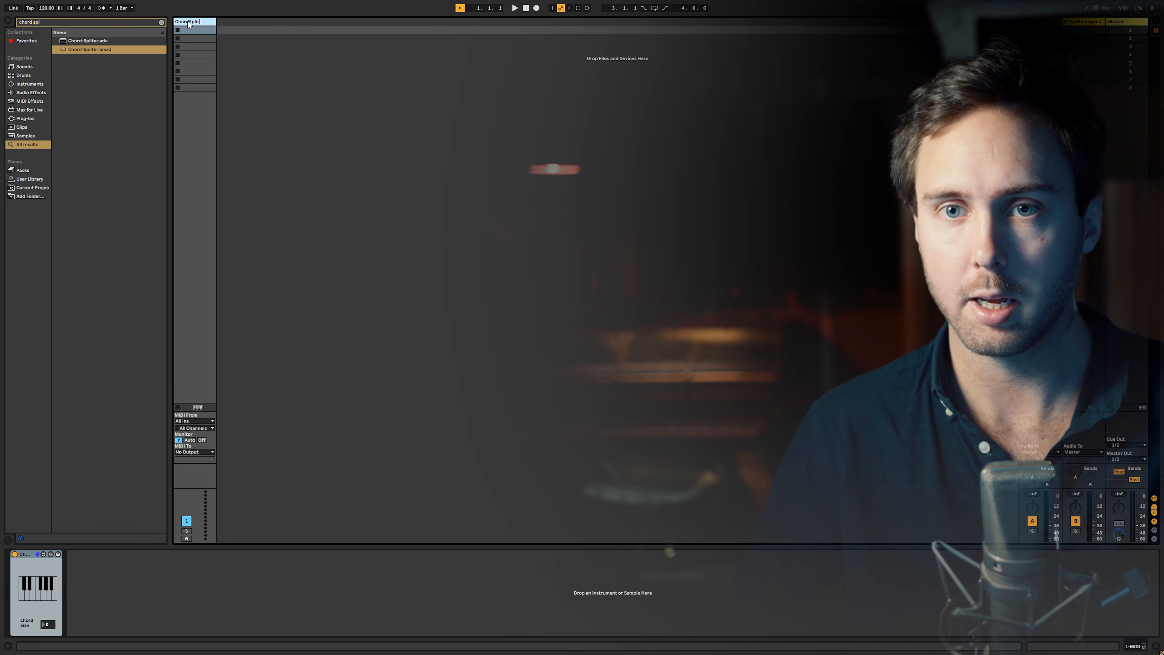
click(323, 99)
Add the Helm synth on a new track and place Spliter-Receive.amxd before it in the device chain
key(ctrl+f)
text(helm)
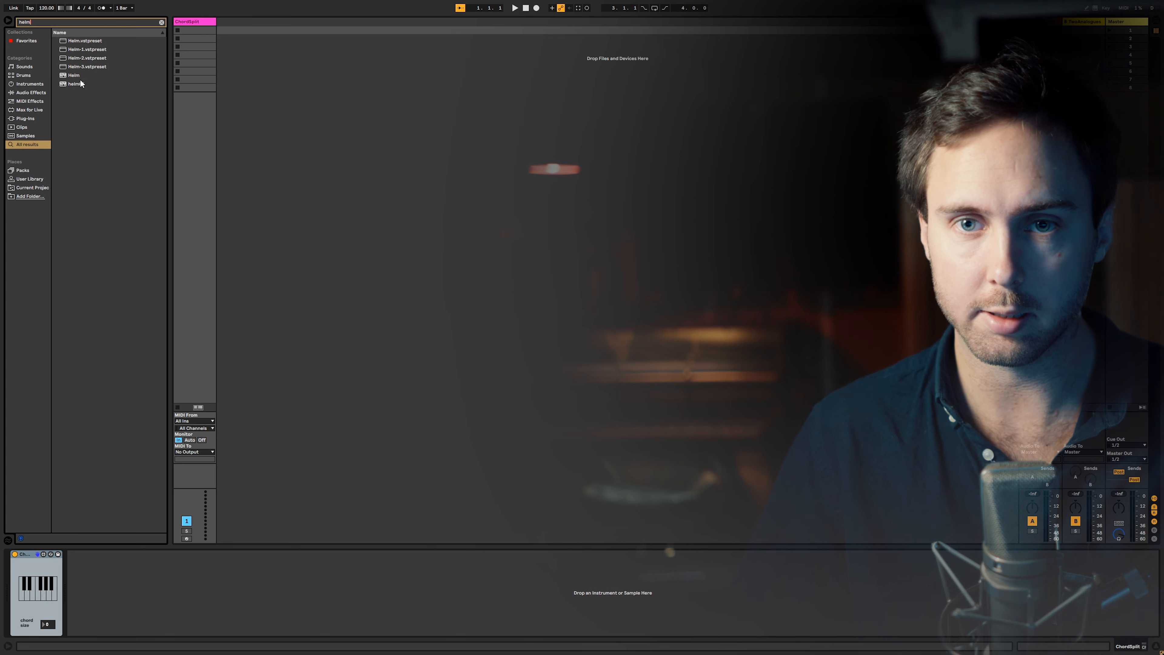
drag(73, 76, 290, 73)
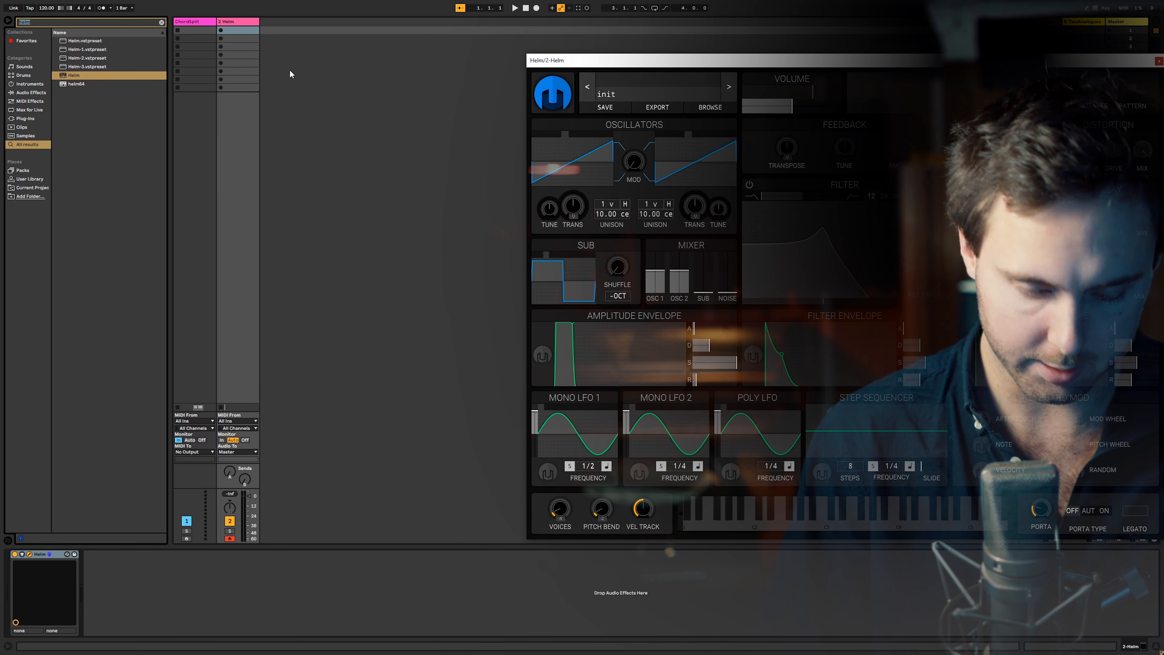
text(split)
drag(97, 92, 84, 576)
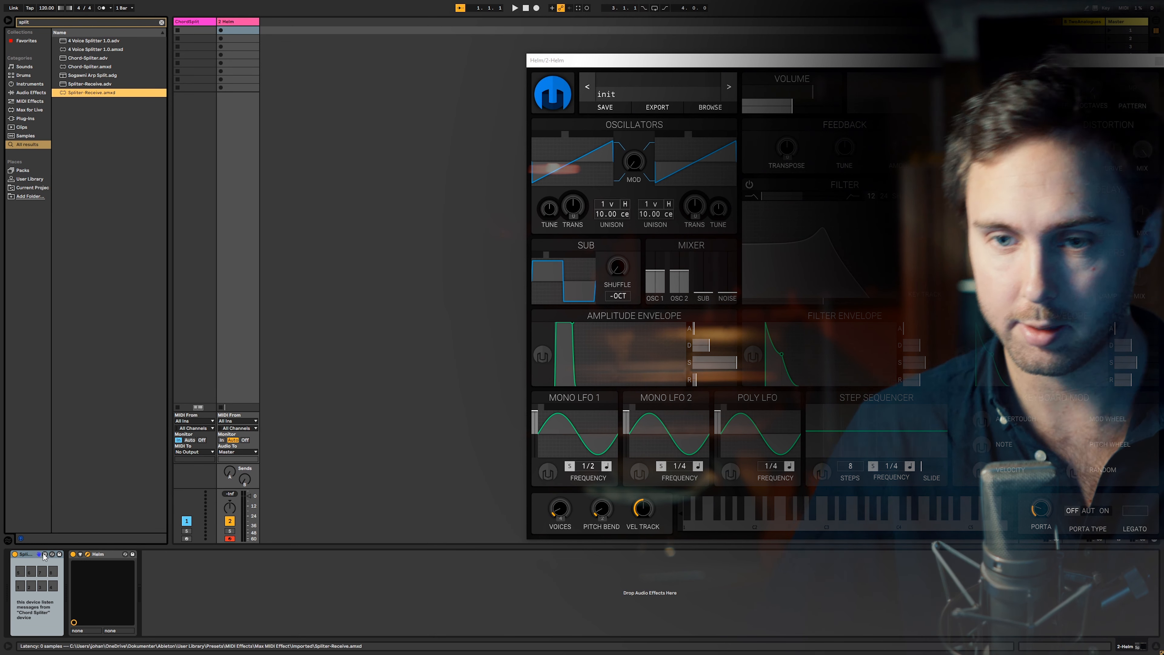
Duplicate the Helm track three times, including its Spliter-Receive device
click(232, 22)
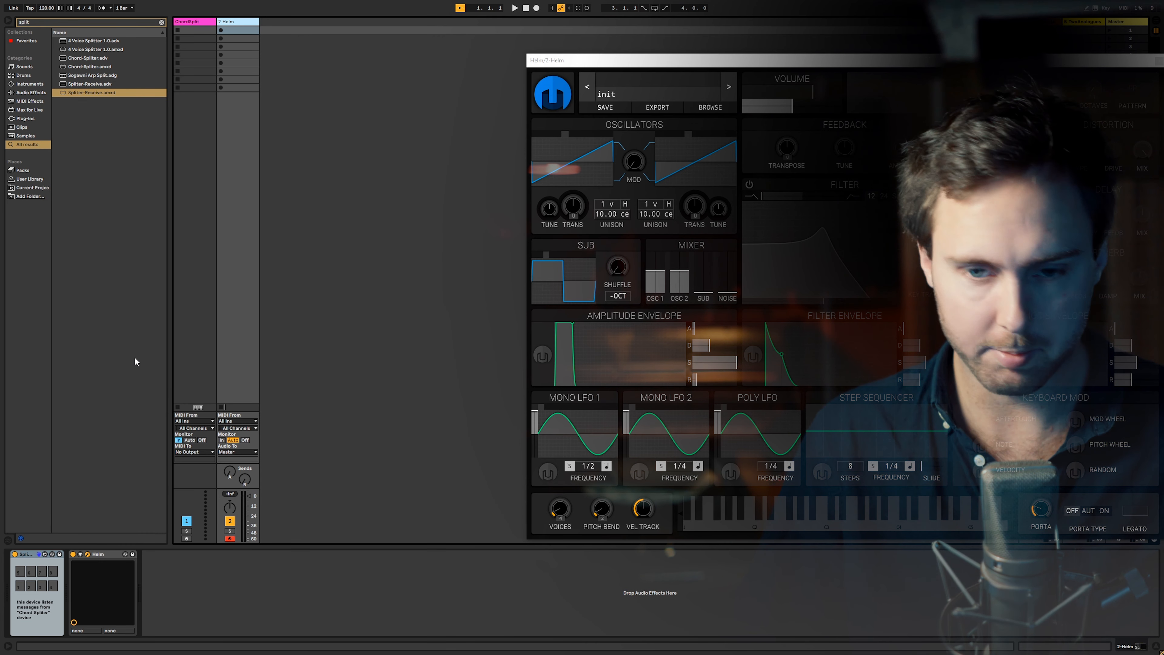
key(ctrl+d)
key(ctrl+d)
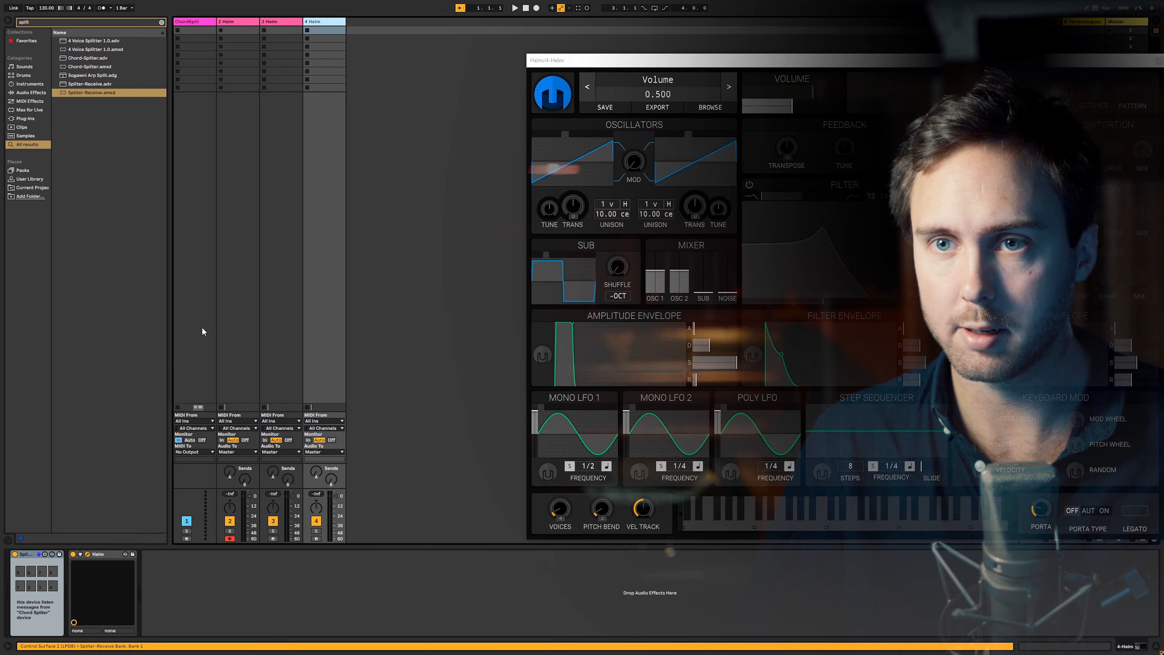
key(ctrl+d)
Assign the Spliter-Receive devices on the four Helm tracks to notes 1, 2, 3 and 4 in track order
click(234, 23)
click(268, 109)
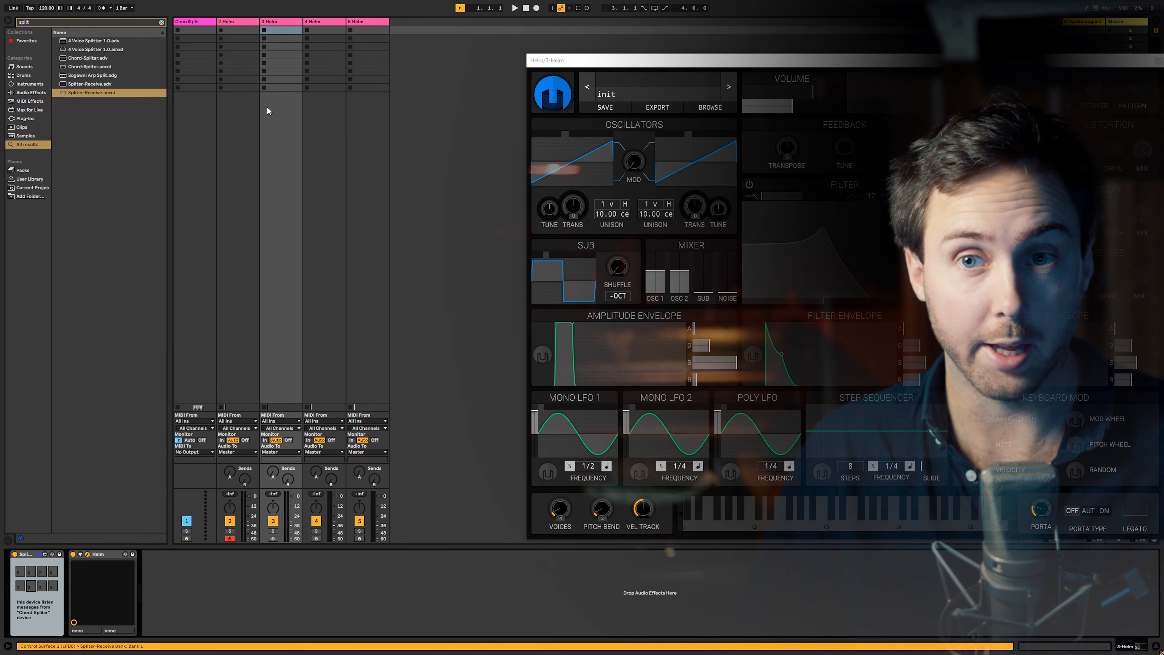
click(243, 22)
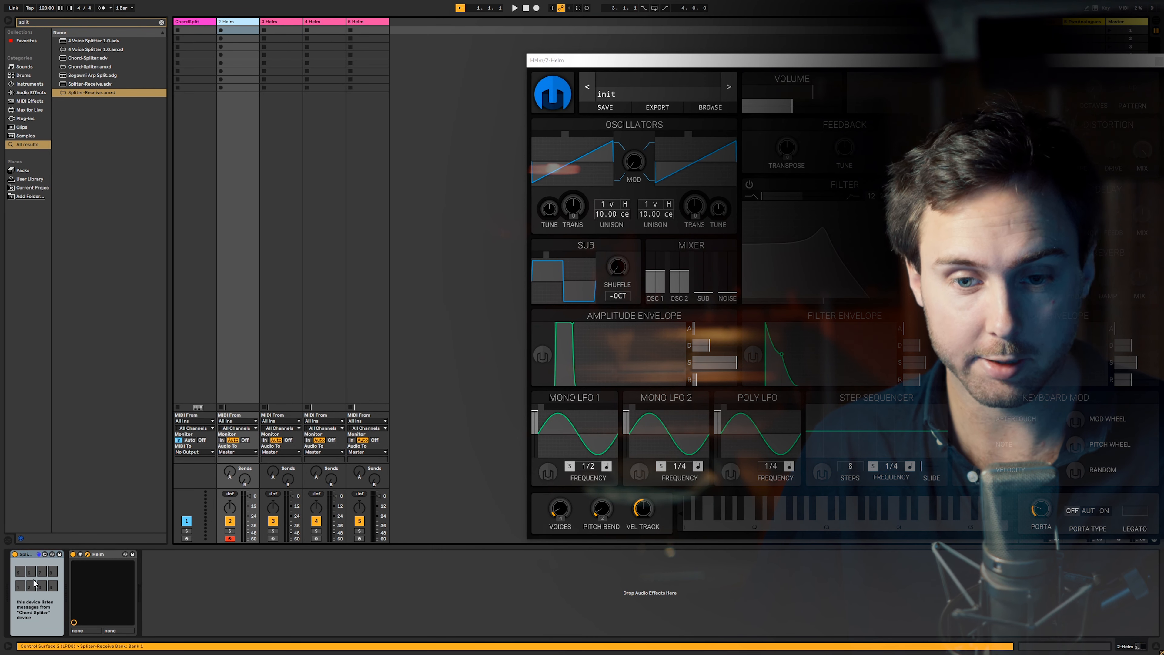
click(20, 585)
click(267, 22)
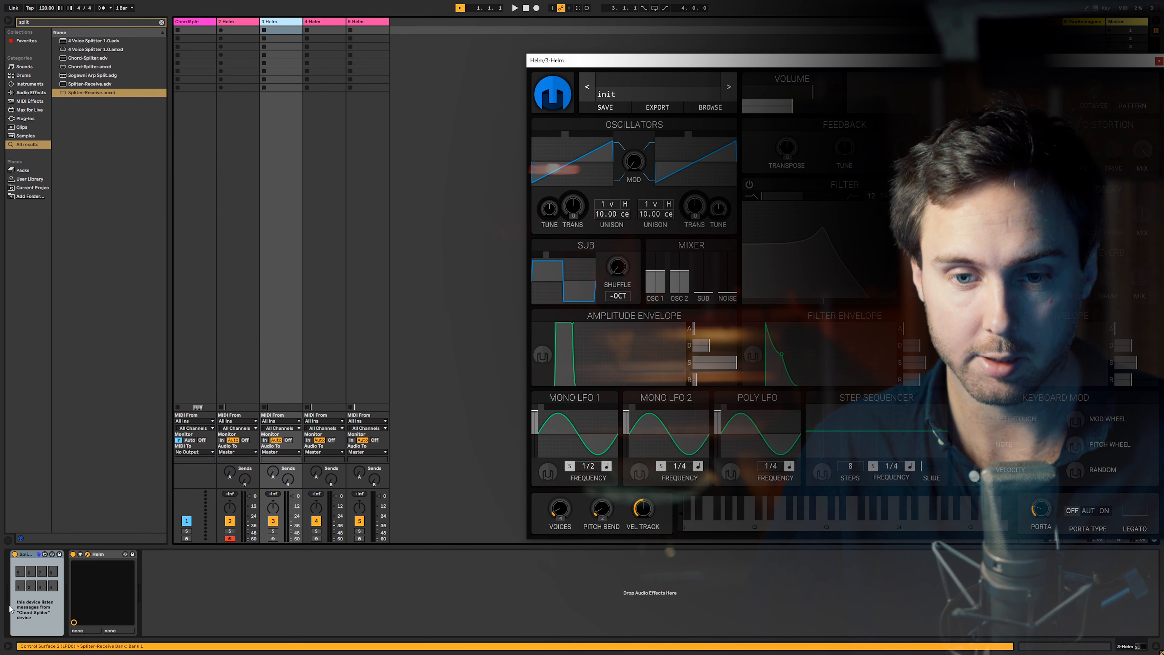
click(33, 587)
click(328, 22)
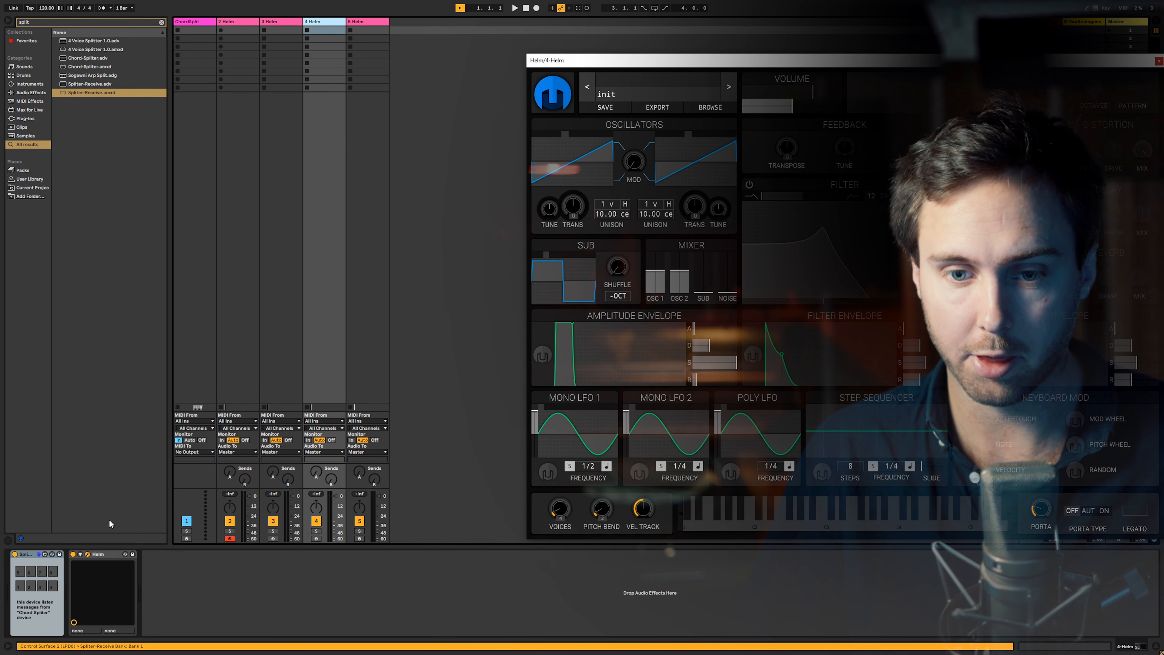
click(42, 588)
click(355, 31)
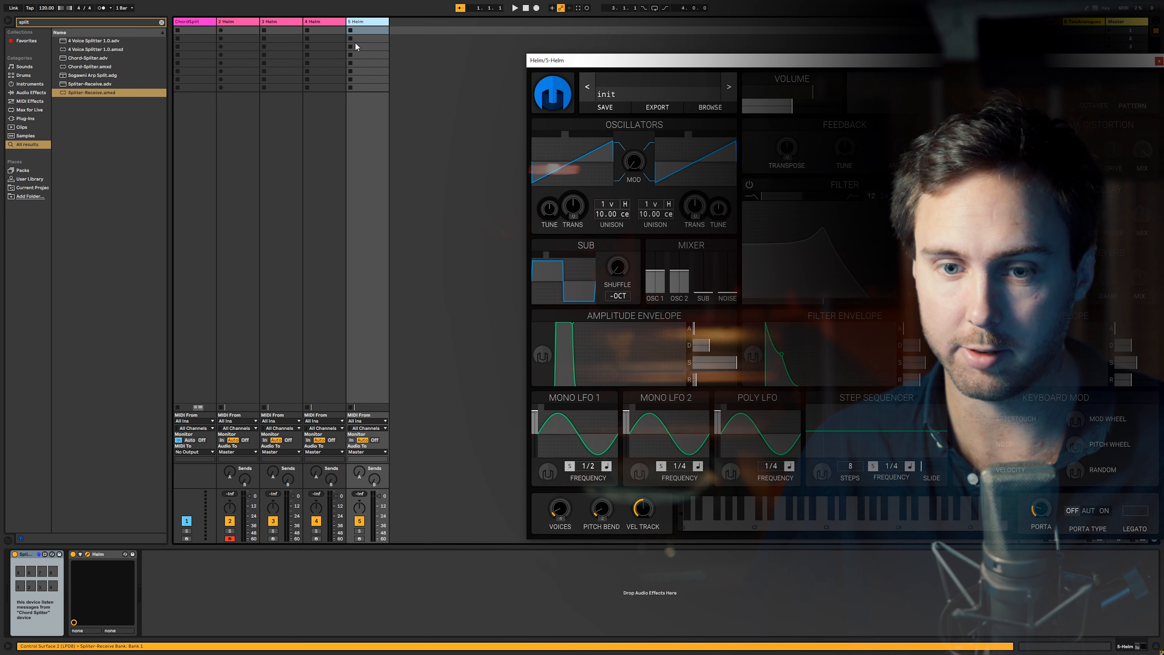
click(53, 587)
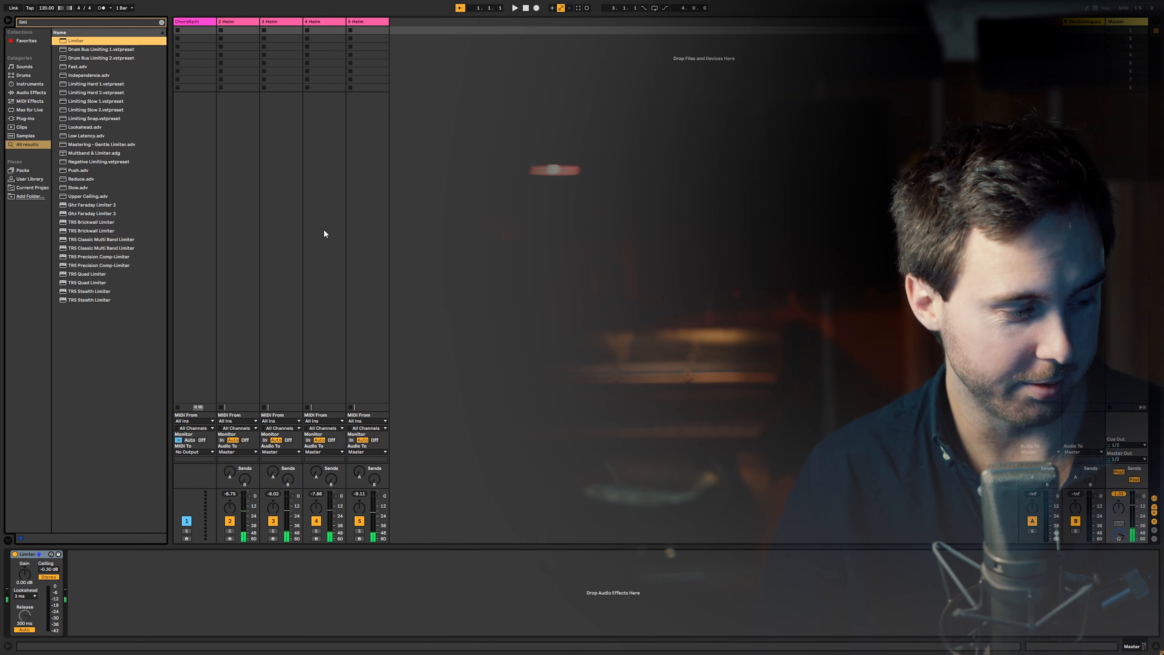
Pan the four Helm tracks to different stereo positions and group them
drag(229, 508, 359, 502)
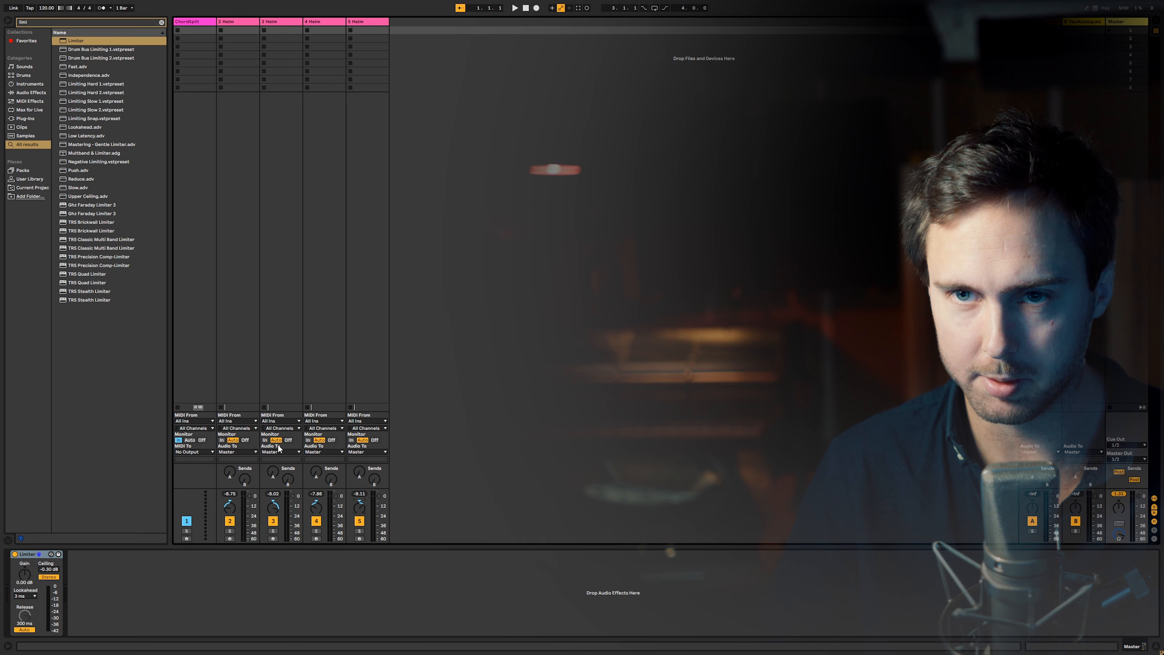
click(374, 22)
shift+click(245, 23)
key(ctrl+g)
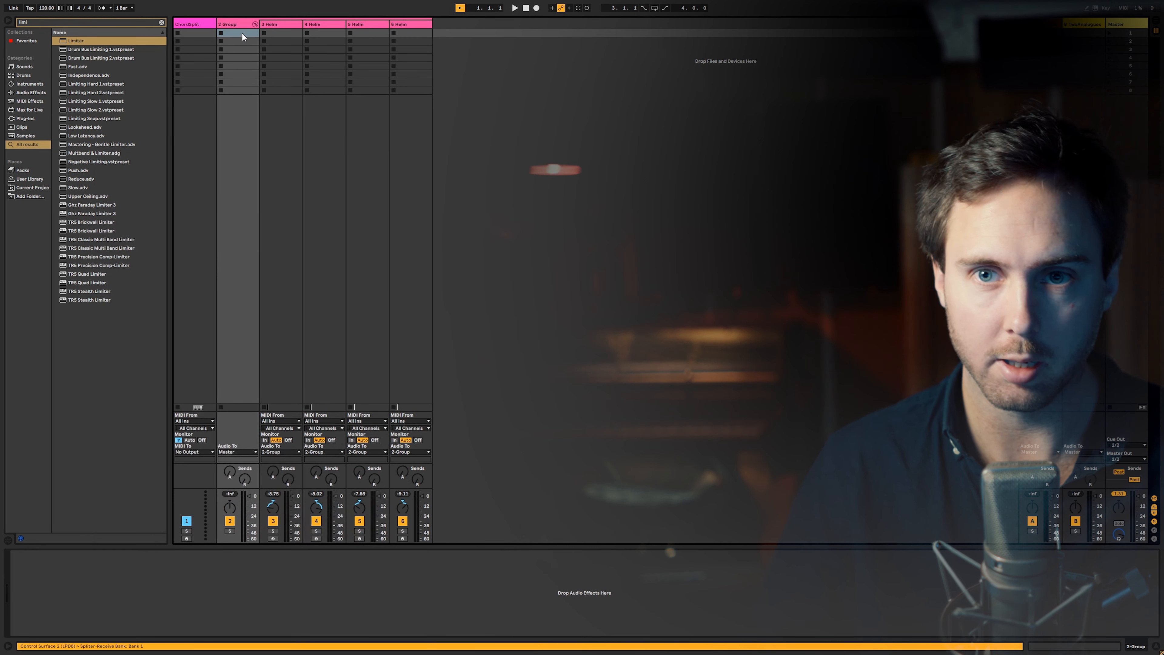
Rename the Helm group ChordSplit and adjust its send A level
text(ChordSplit)
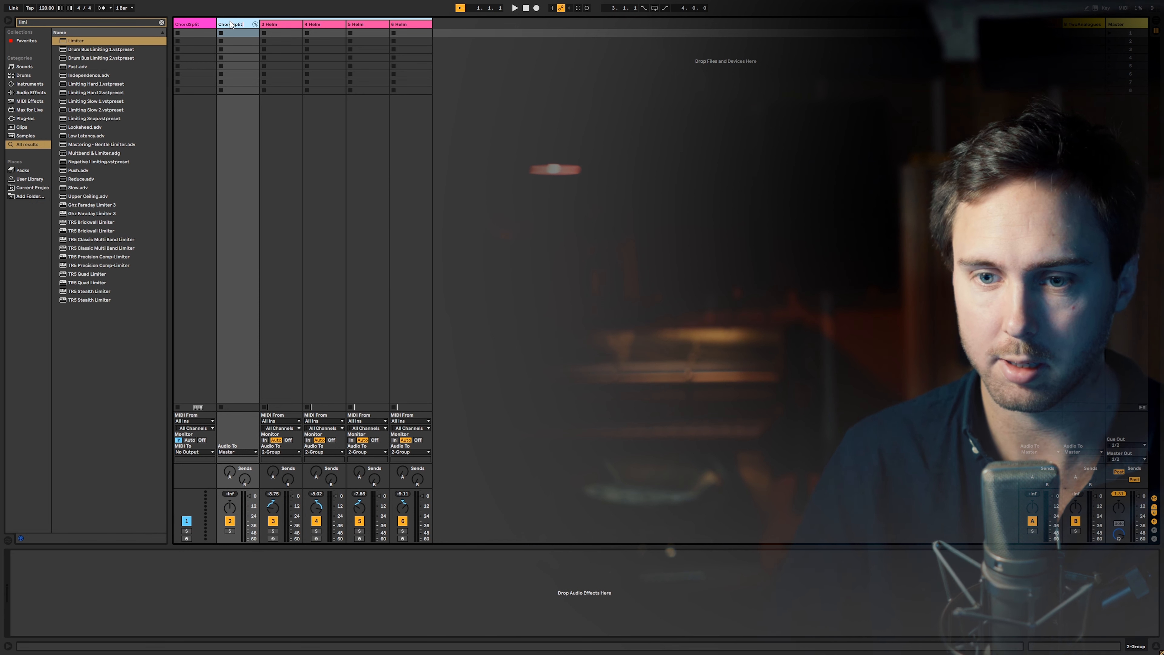
key(Return)
drag(230, 473, 231, 476)
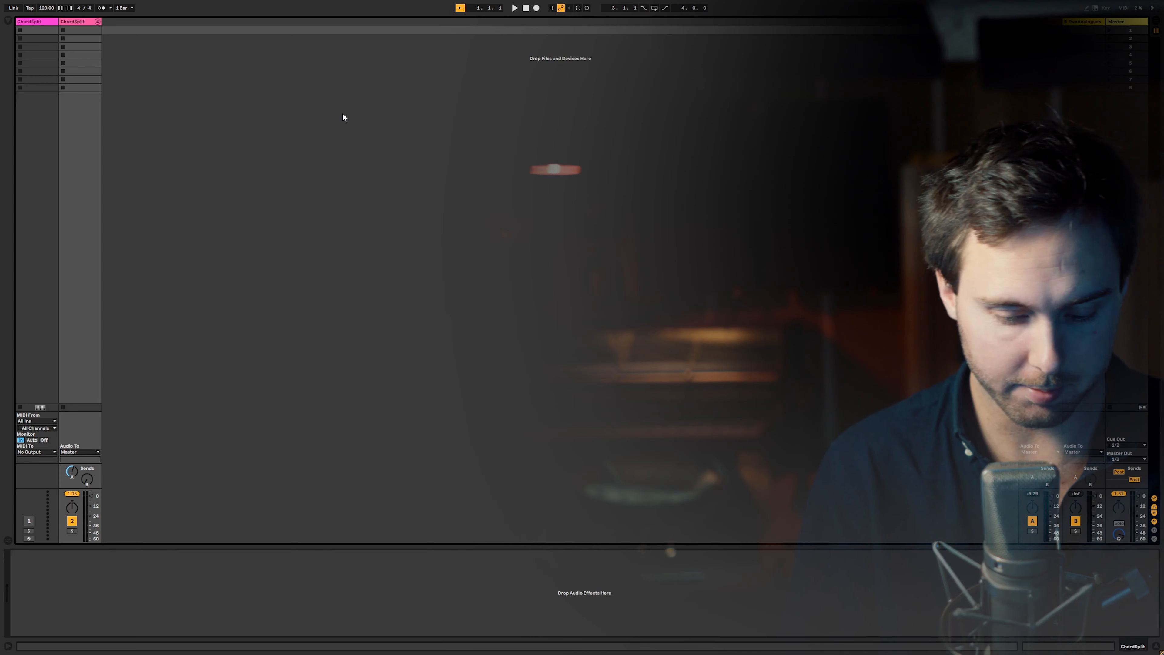
Insert a new MIDI track and load 4 Voice Splitter 1.0.amxd onto it
right_click(353, 177)
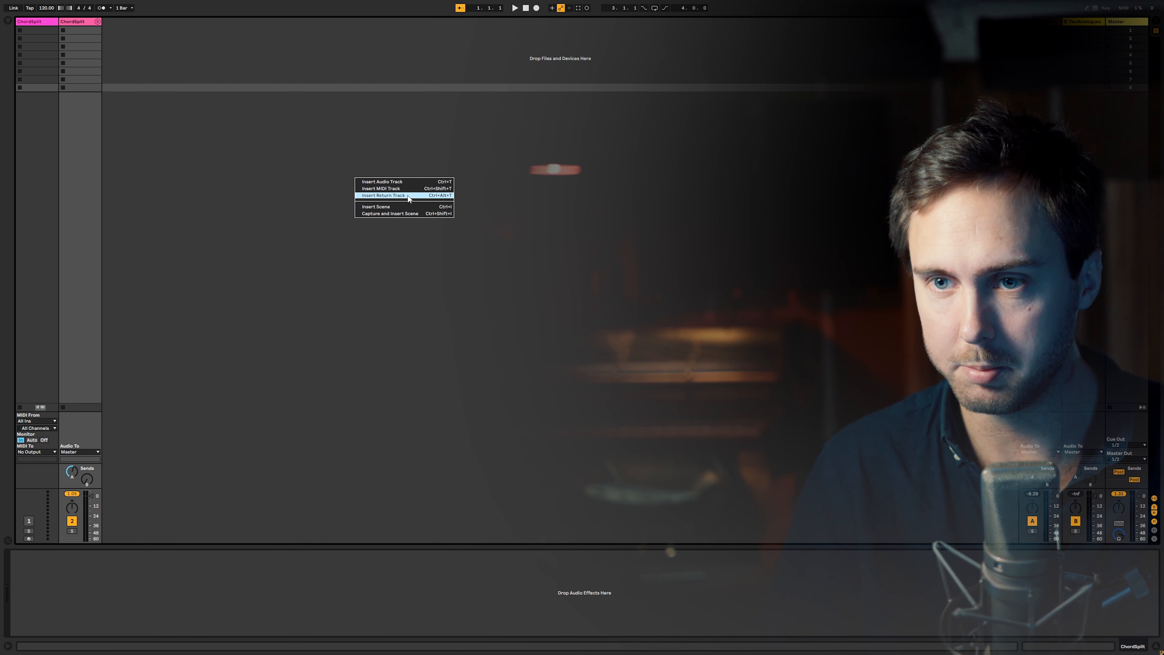
click(406, 194)
key(ctrl+f)
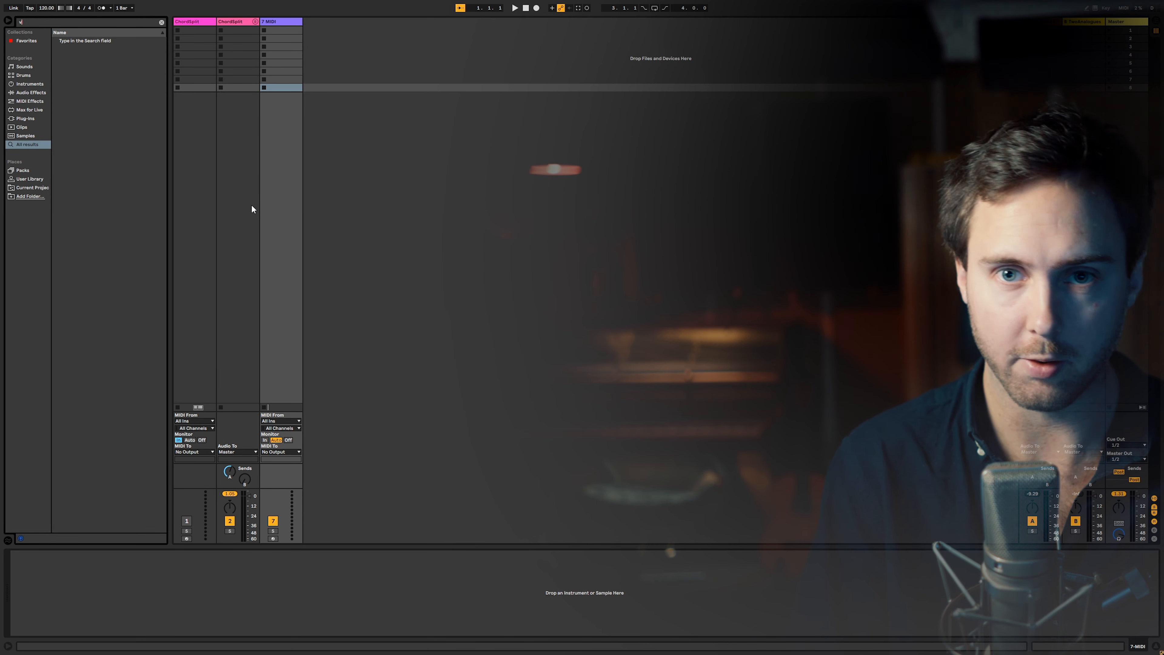
text(voice)
drag(109, 49, 282, 22)
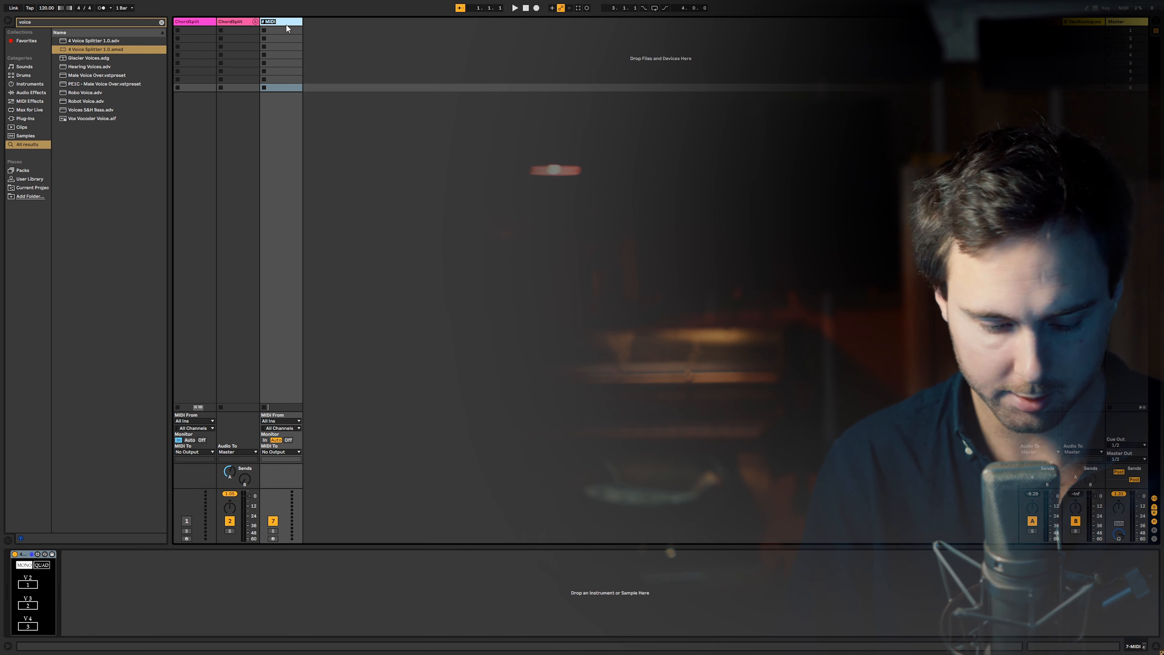
key(Return)
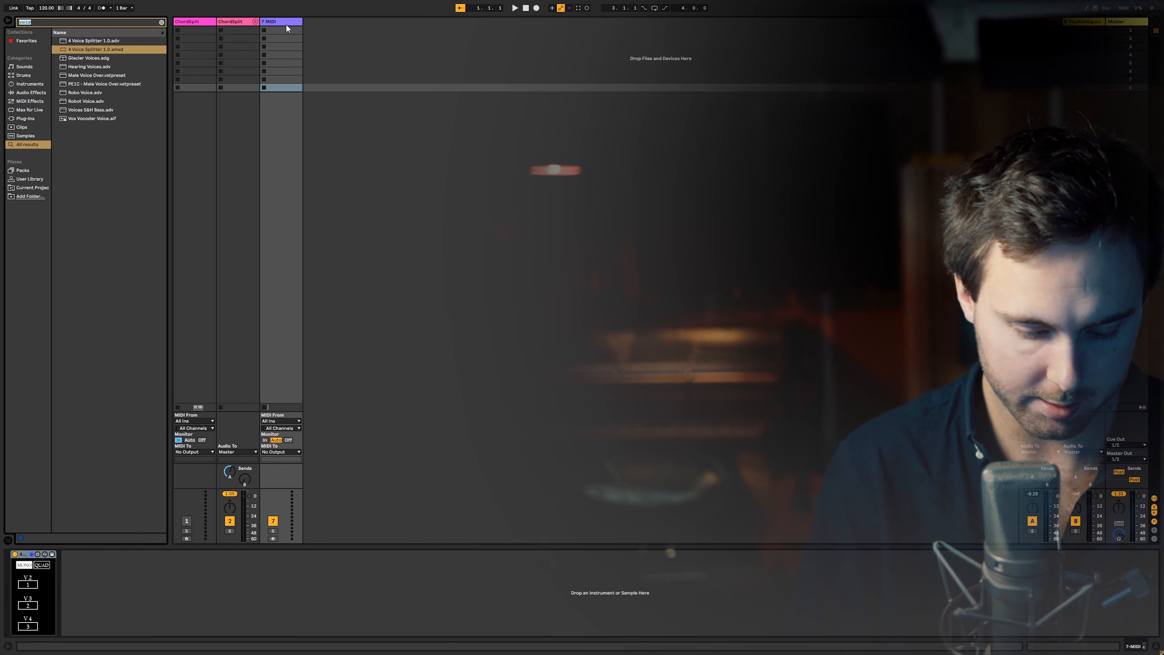
Load Helm after the 4 Voice Splitter device on the same track
key(ctrl+f)
text(helm)
drag(81, 76, 153, 603)
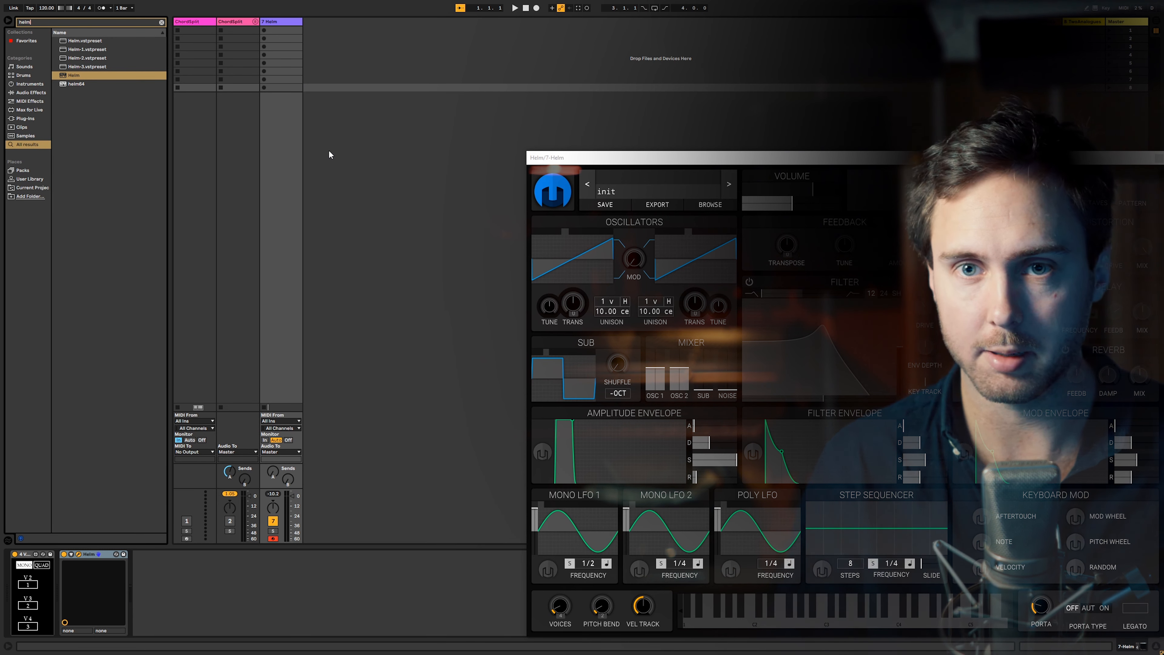
Create another Helm track, add Max MIDI Receiver.amxd before the synth and enable its Receive on bus 1
drag(87, 75, 405, 59)
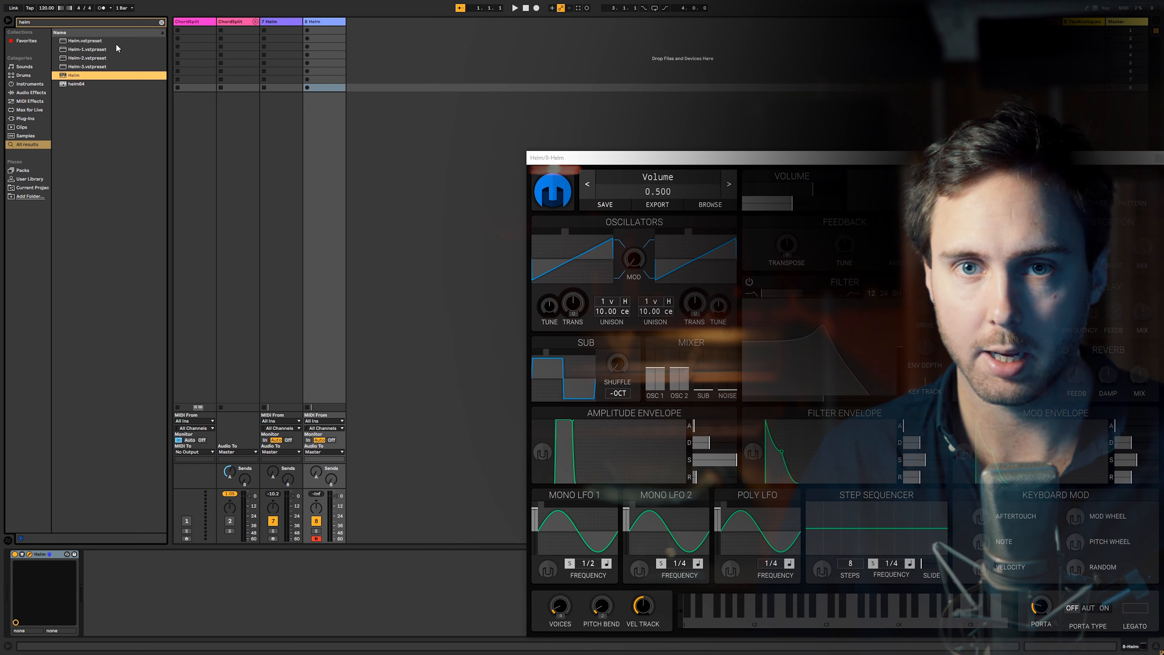
key(Escape)
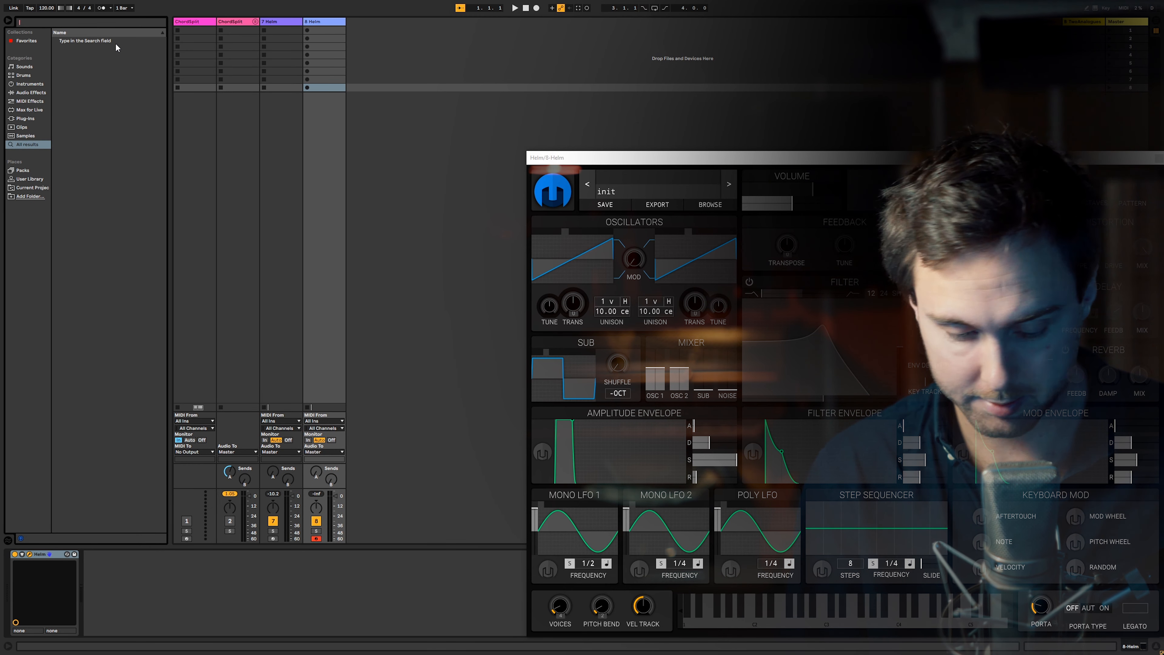
text(midi re)
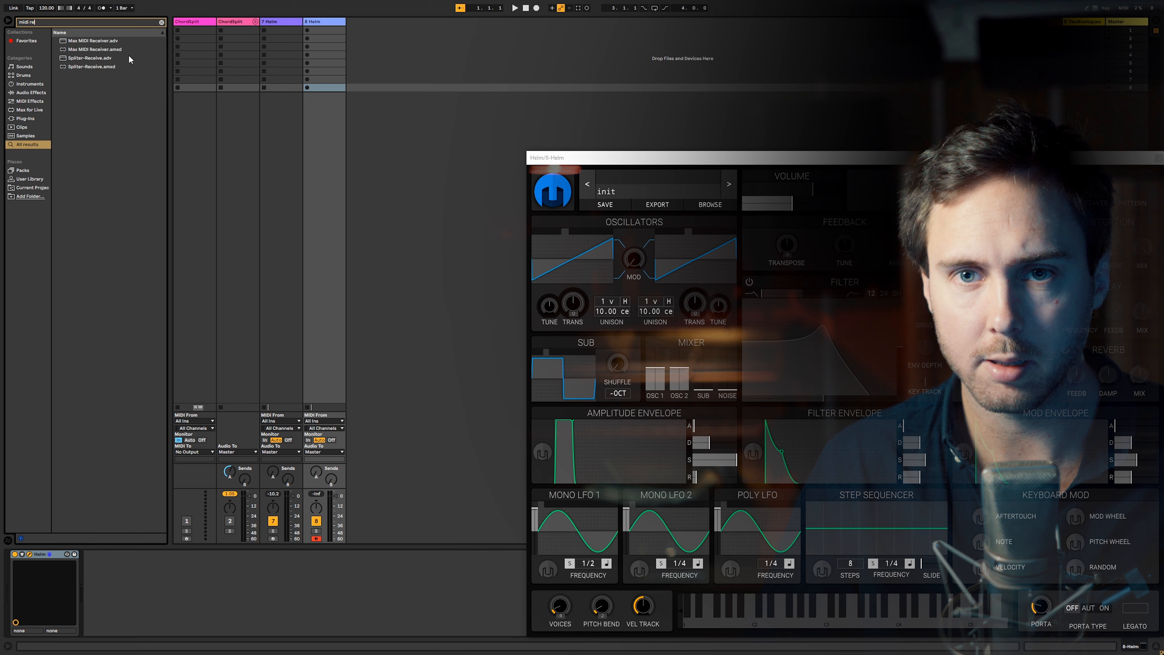
click(98, 50)
drag(330, 27, 330, 31)
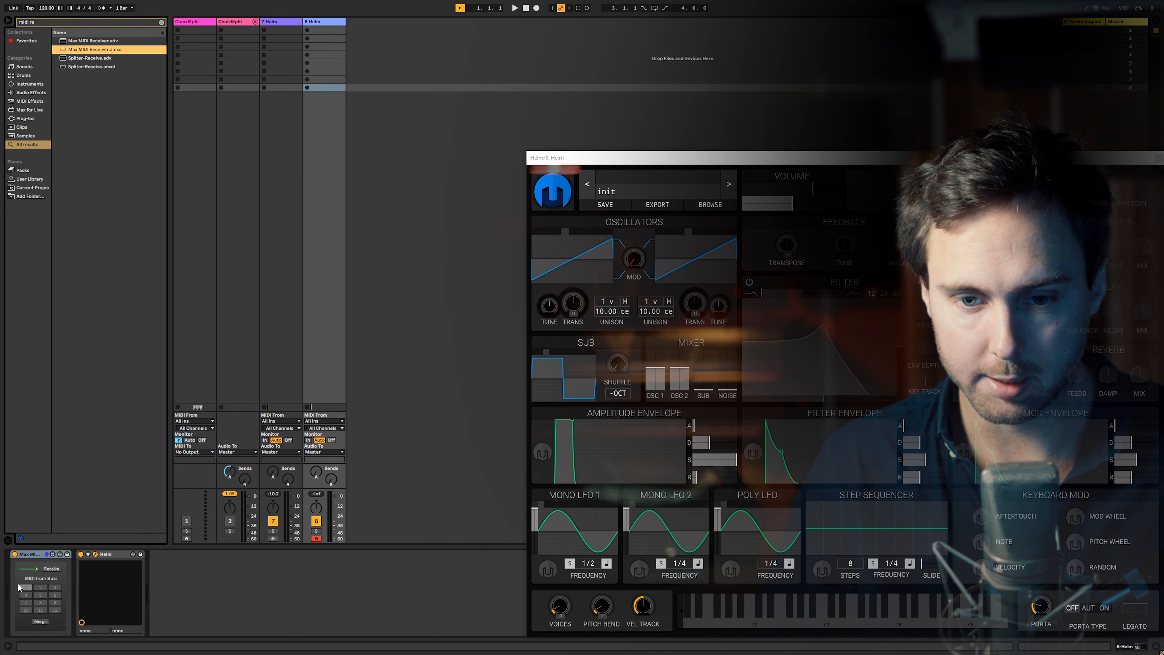
click(54, 569)
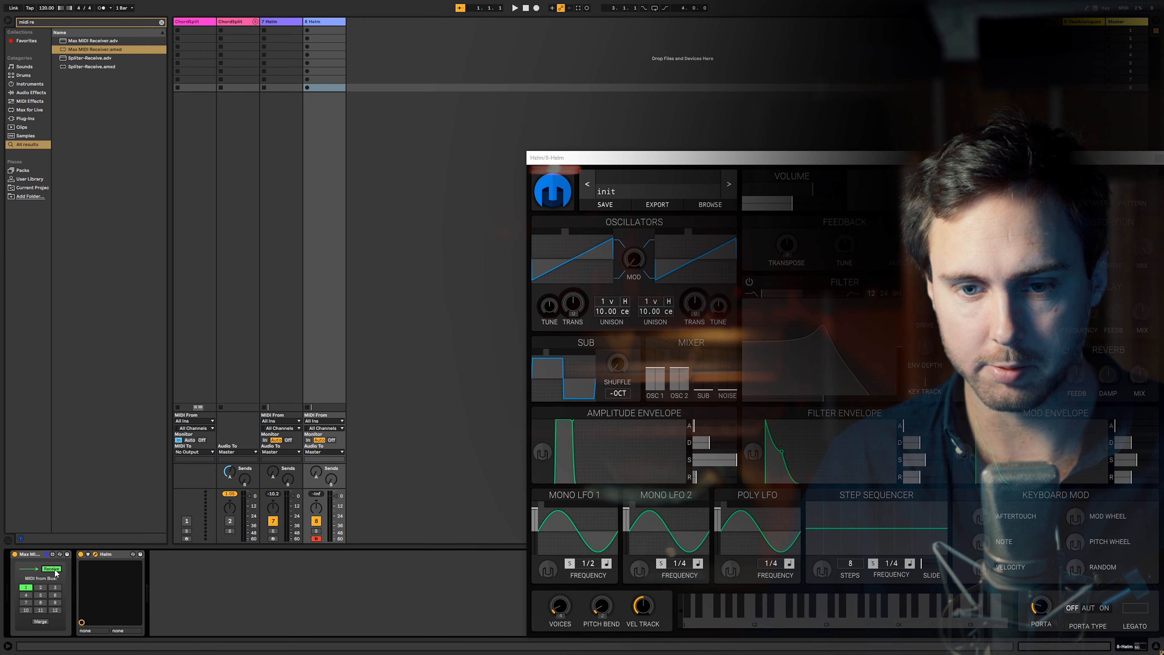
click(318, 22)
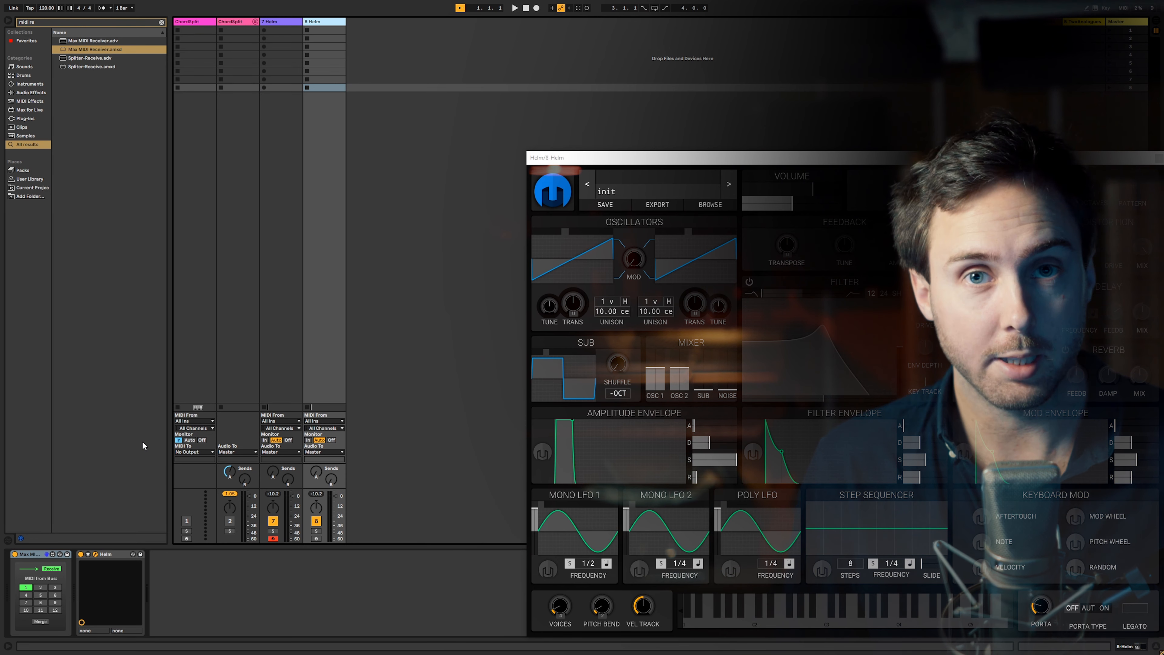
Duplicate the 8 Helm receiver track twice to get three Helm tracks fed by the voice splitter
click(287, 21)
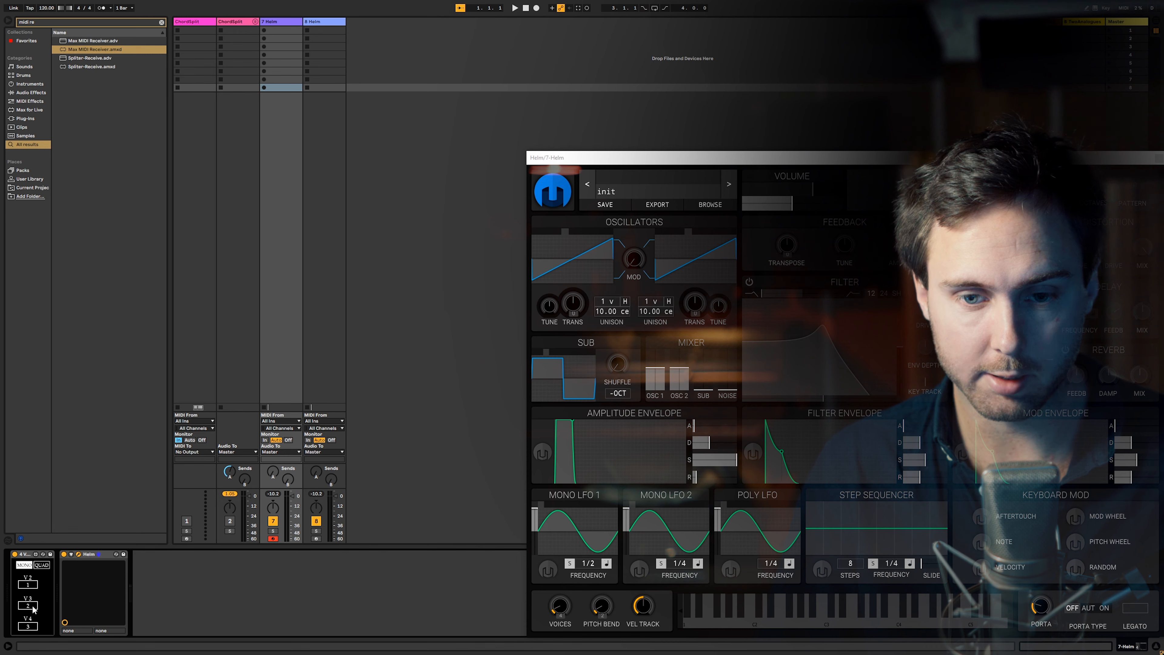
click(320, 26)
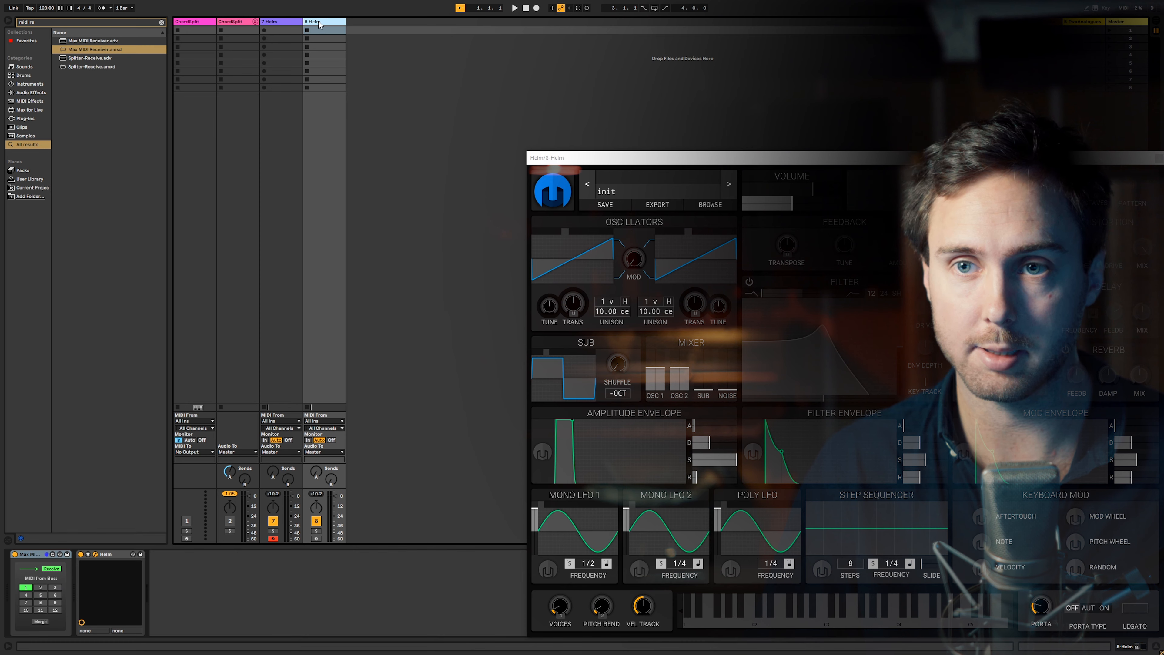
key(ctrl+d)
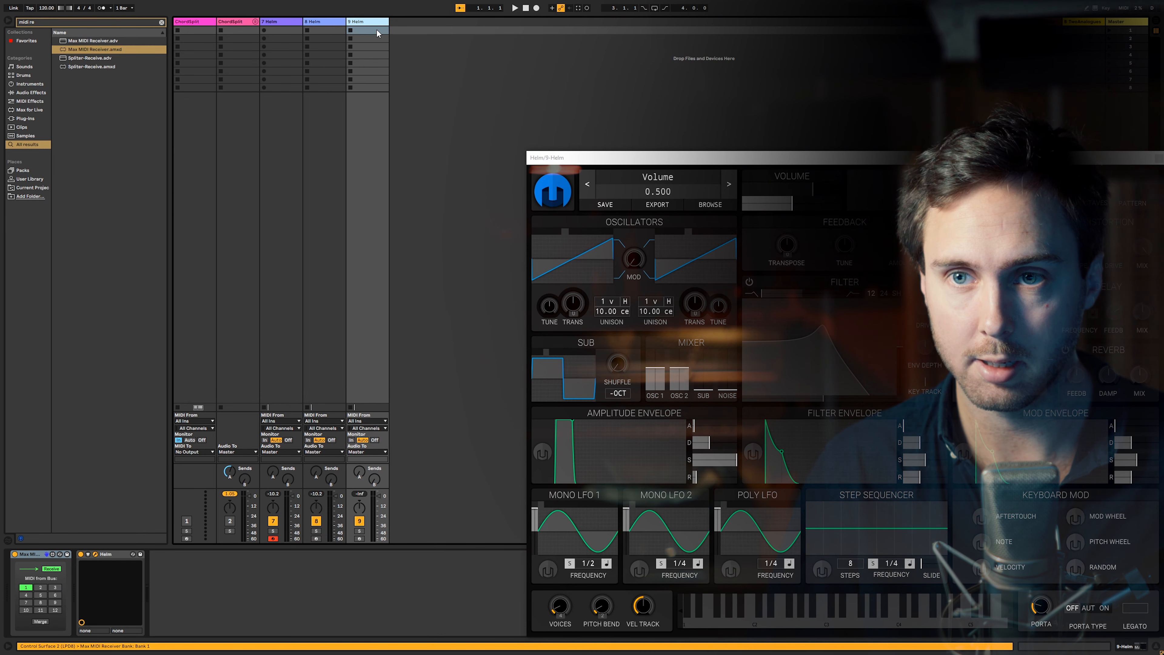
key(ctrl+d)
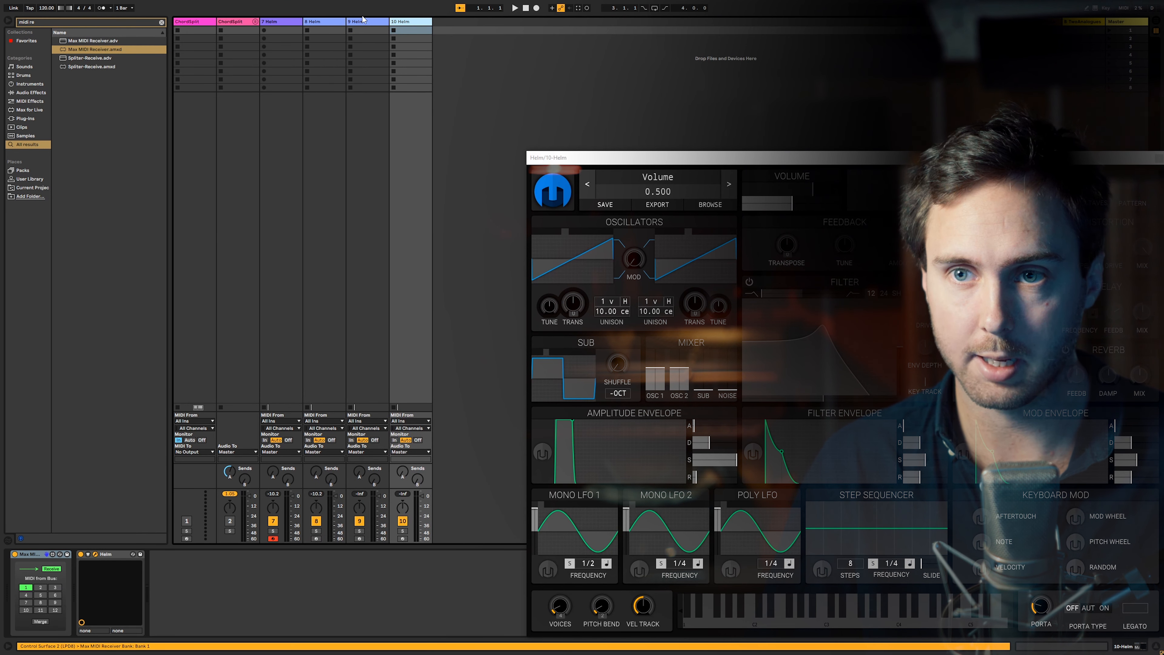
Set the Max MIDI Receiver to bus 2 on the first duplicated Helm track and to bus 3 on the second
click(362, 24)
click(40, 589)
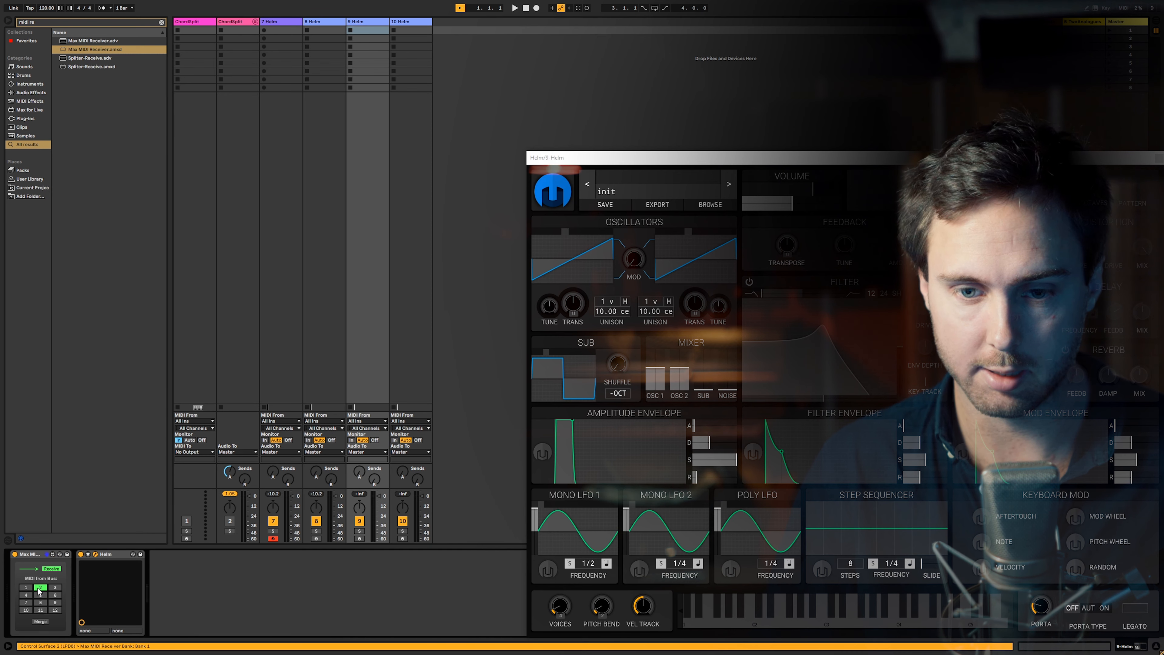
click(424, 64)
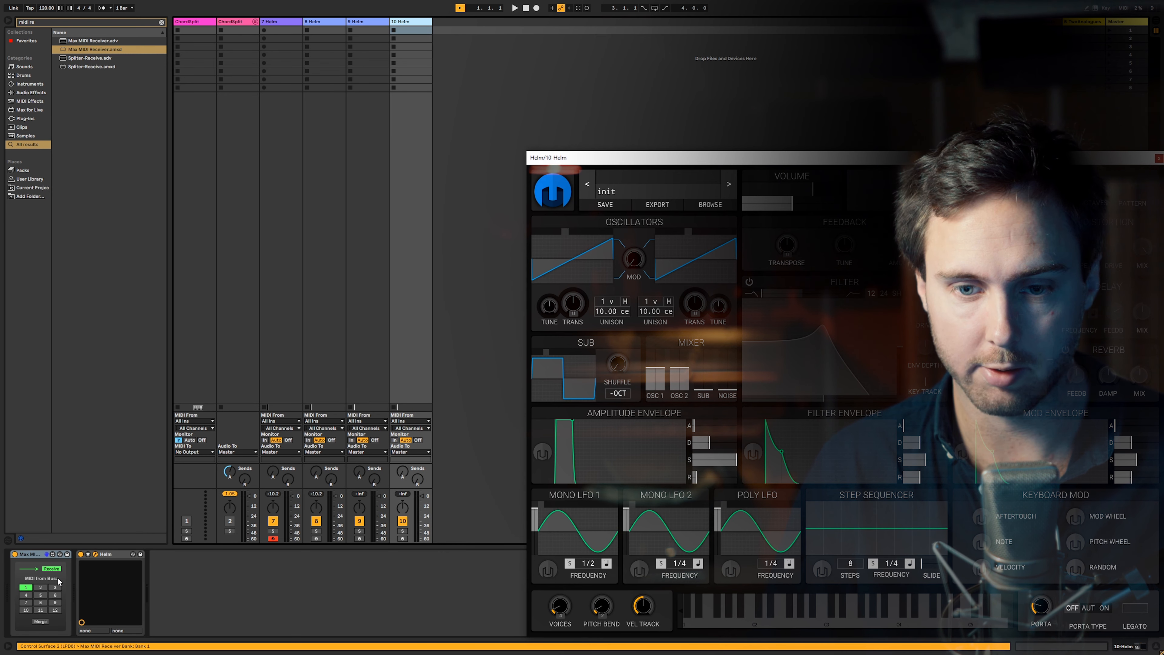
click(55, 587)
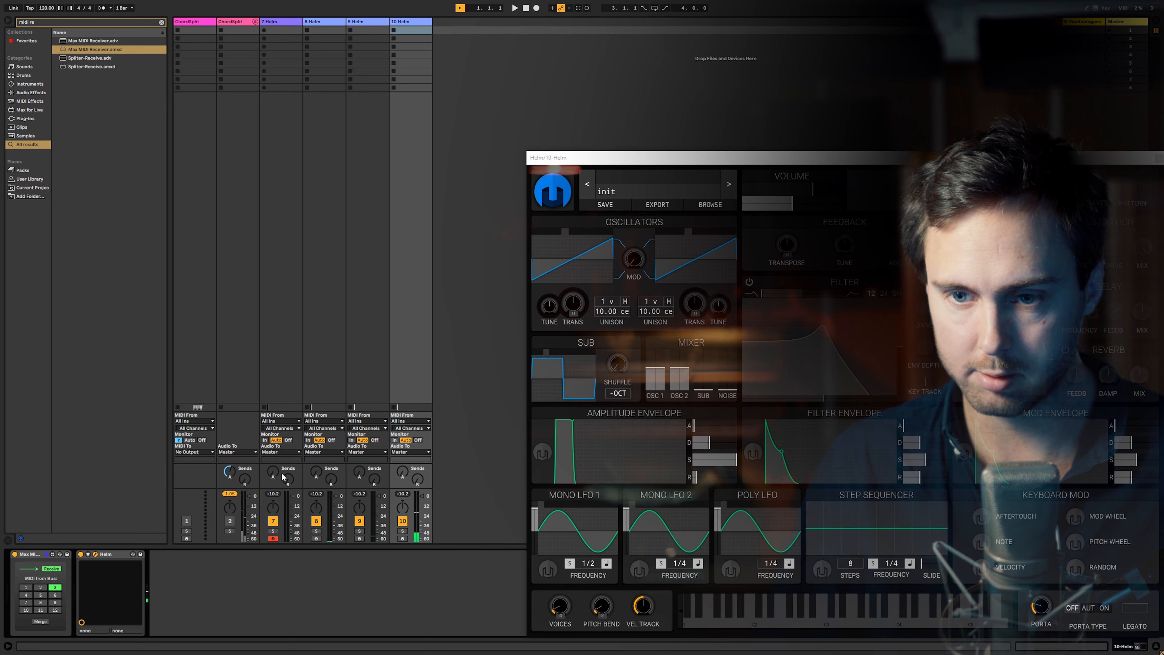
Adjust the panning of the four voice splitter Helm tracks and group them
drag(275, 508, 276, 520)
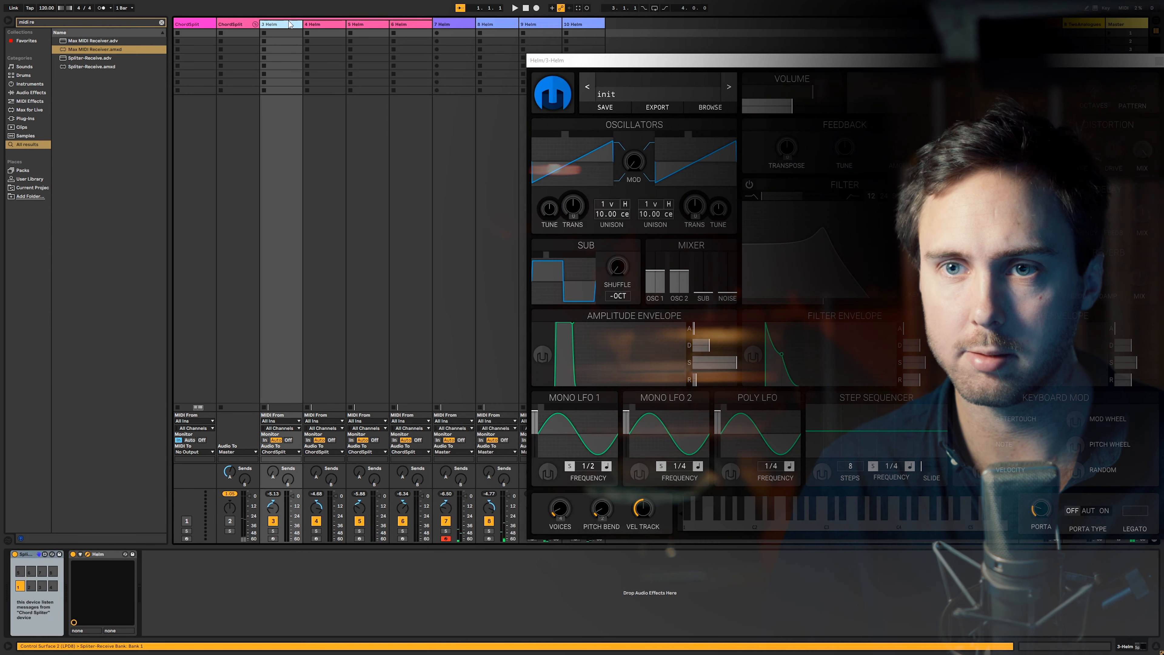
click(288, 25)
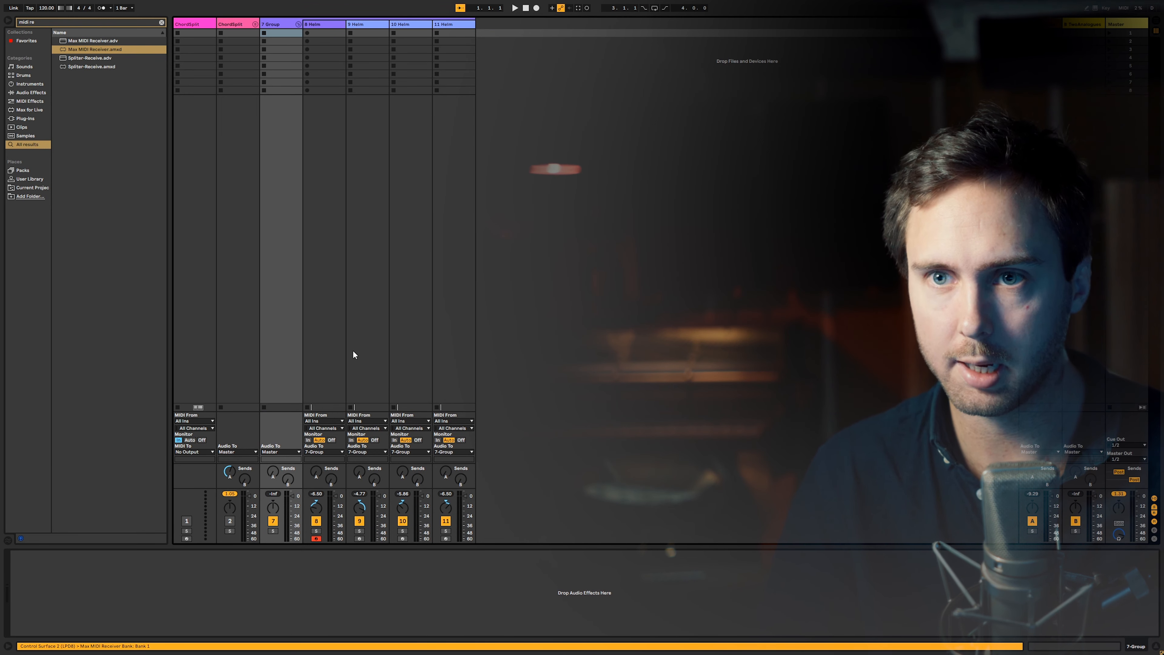
In the 8 Helm track's synth, turn oscillator 2 down to zero and raise oscillator 1 in the mixer
click(325, 23)
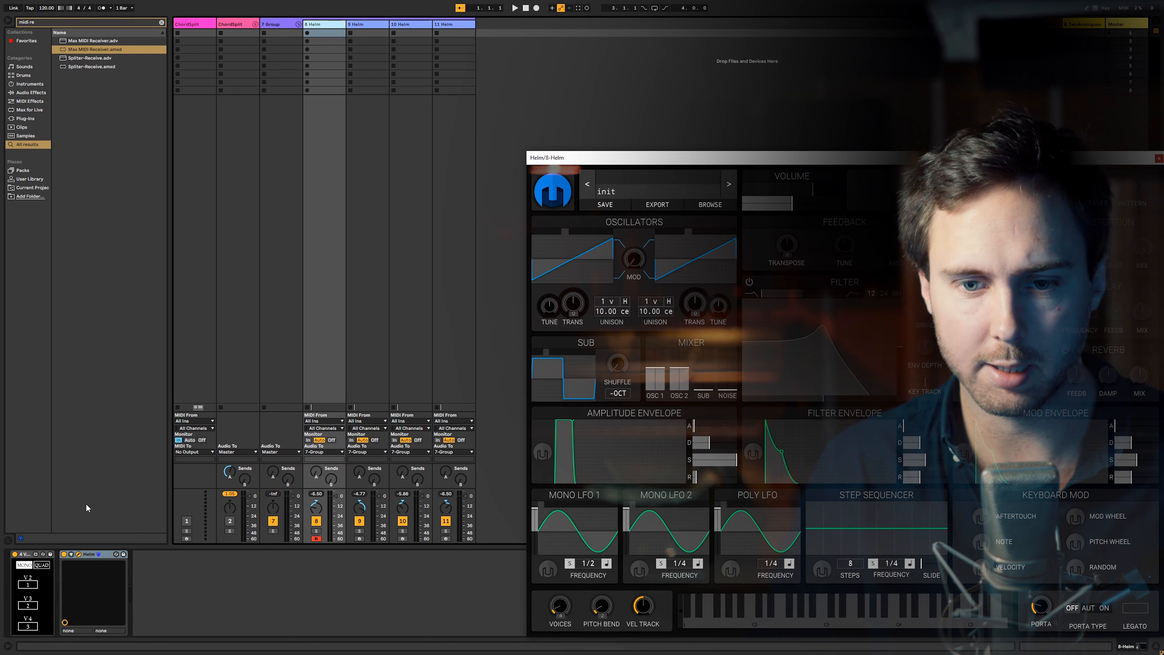
click(79, 554)
click(78, 554)
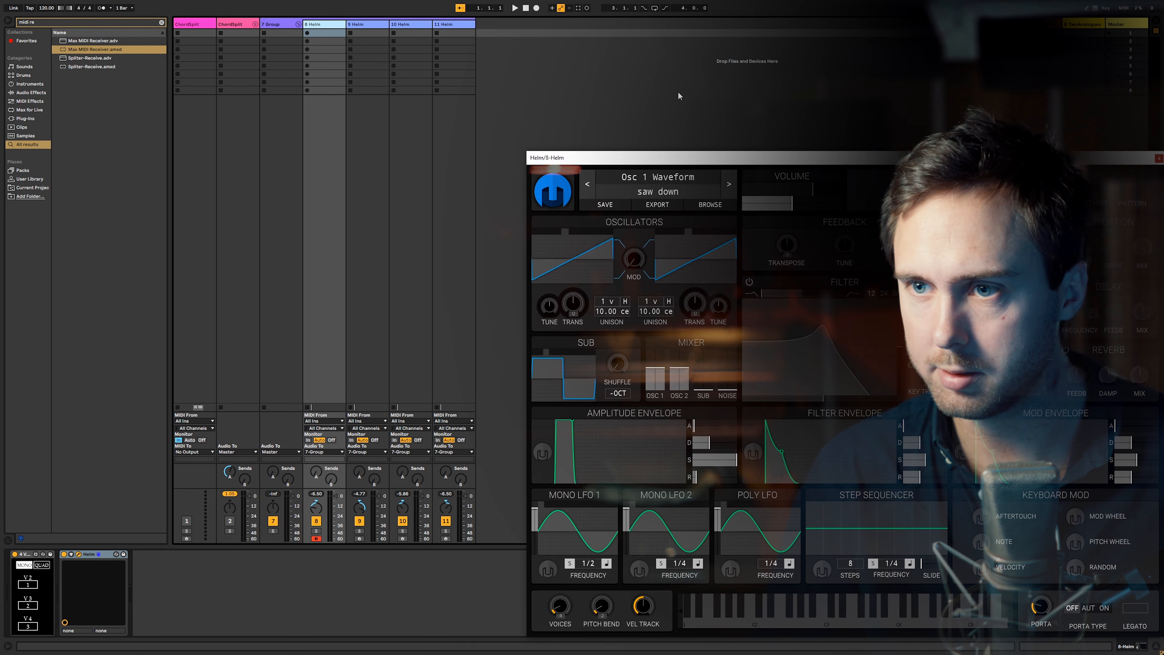
drag(663, 160, 598, 28)
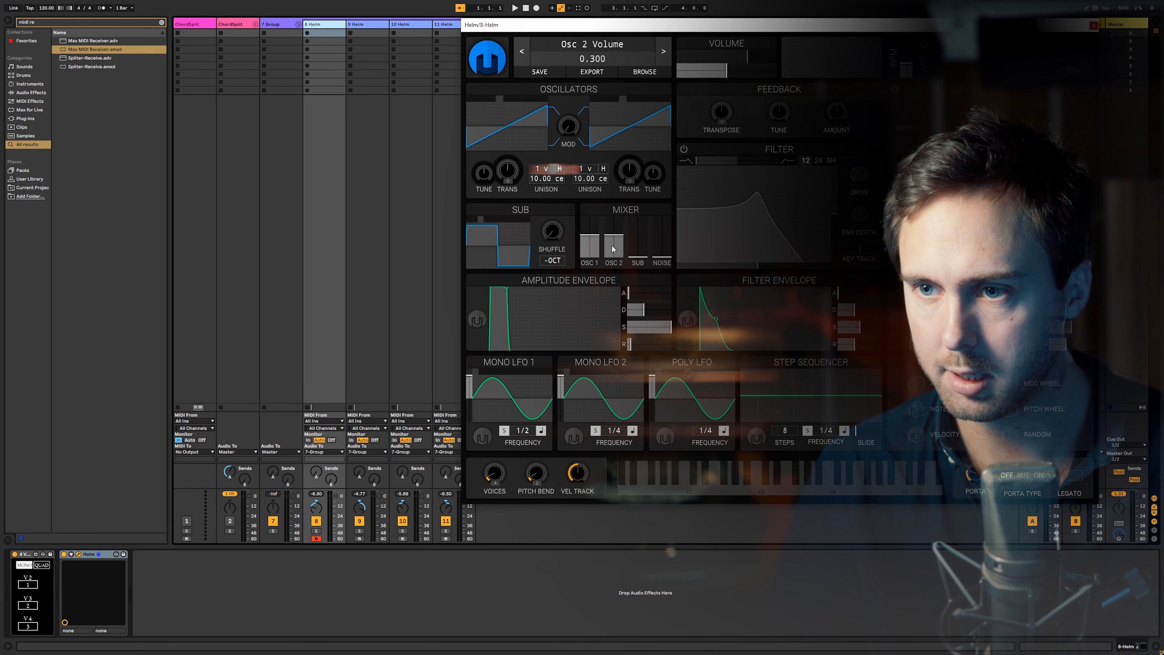
drag(614, 236, 614, 260)
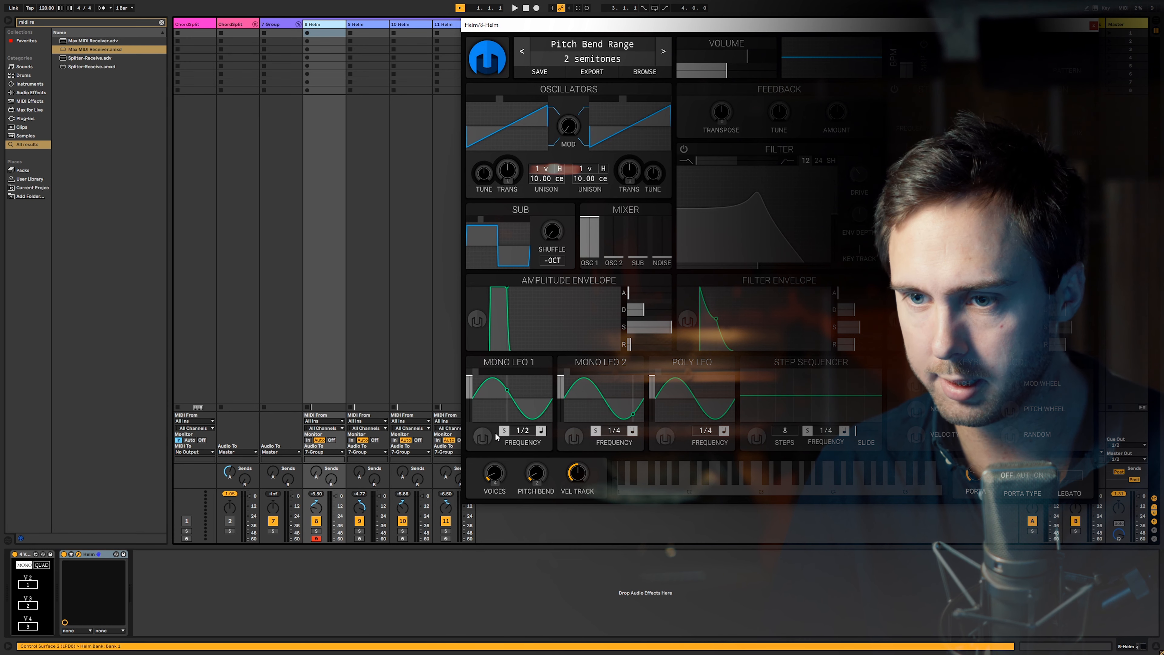
Assign Mono LFO 1 to modulate the tune of oscillator 1 by a small amount
click(485, 435)
drag(483, 175, 483, 166)
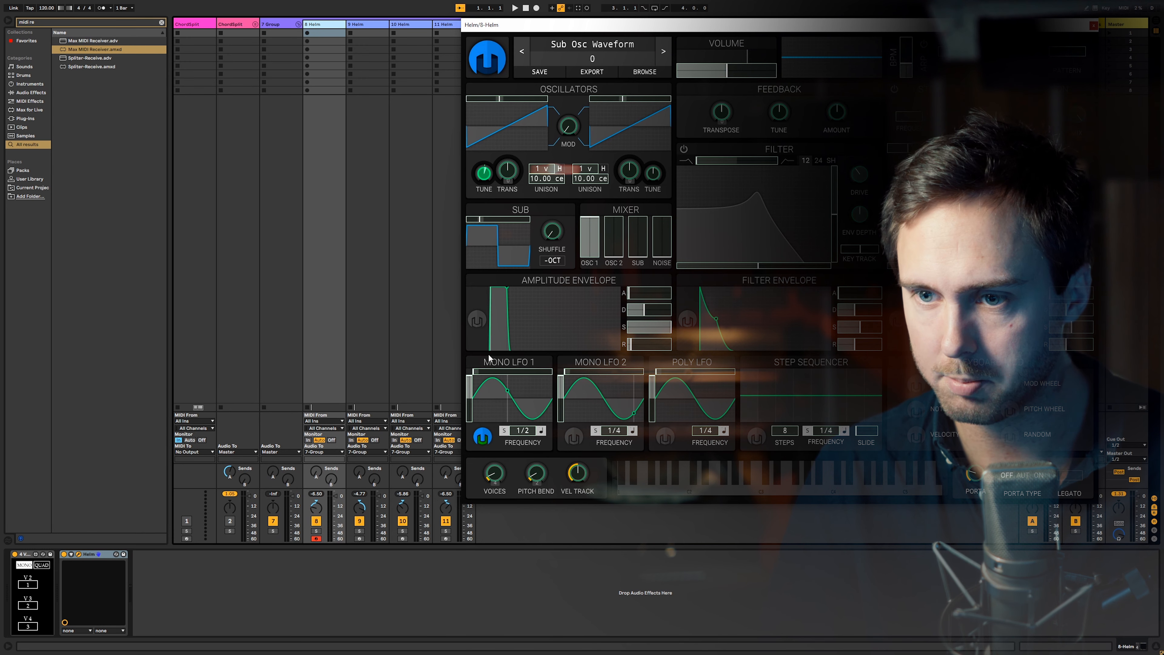
click(484, 434)
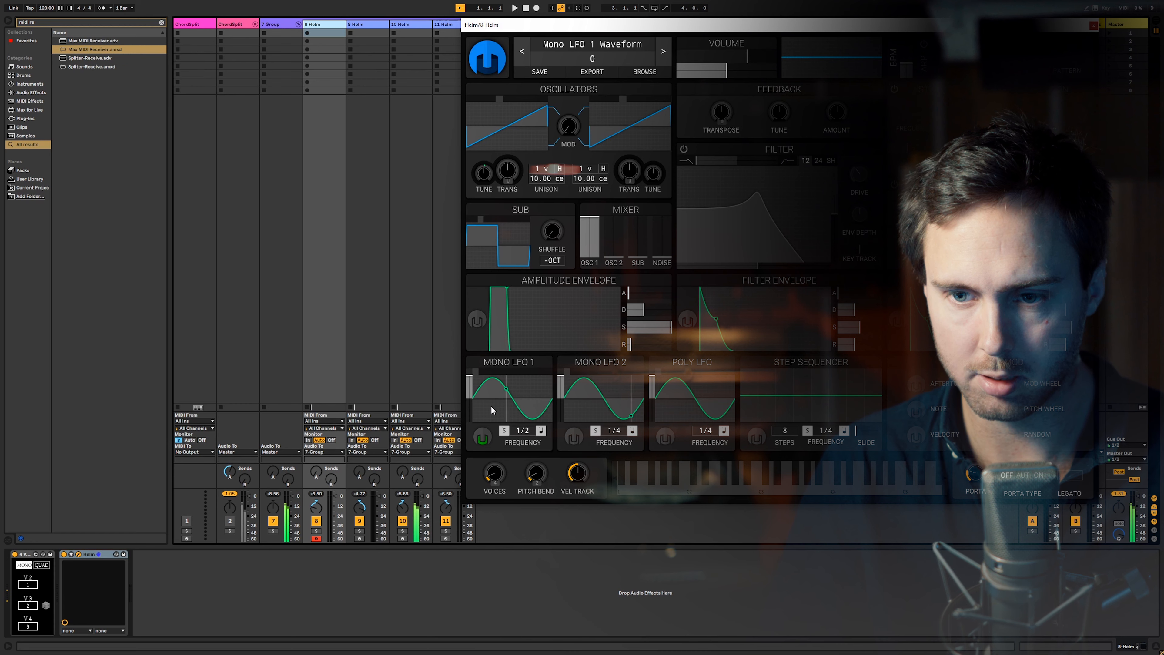
Switch Mono LFO 1's sync to Seconds, set its frequency to 0.828 seconds and change its waveform to a triangle
click(541, 431)
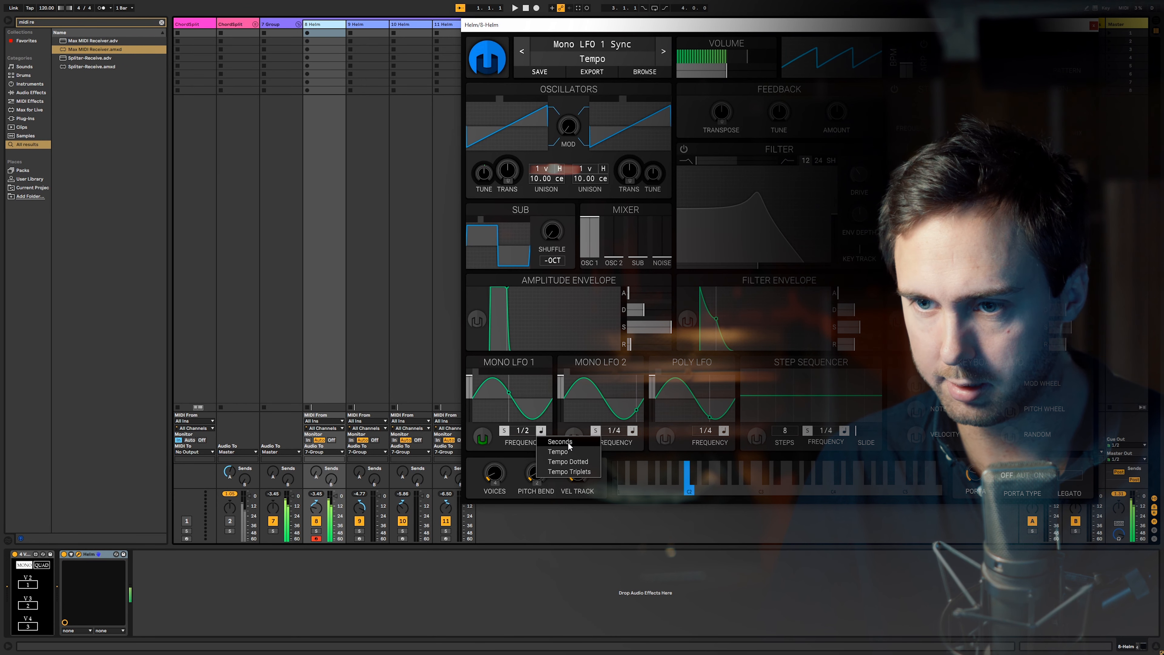
click(559, 442)
drag(526, 431, 527, 418)
click(501, 390)
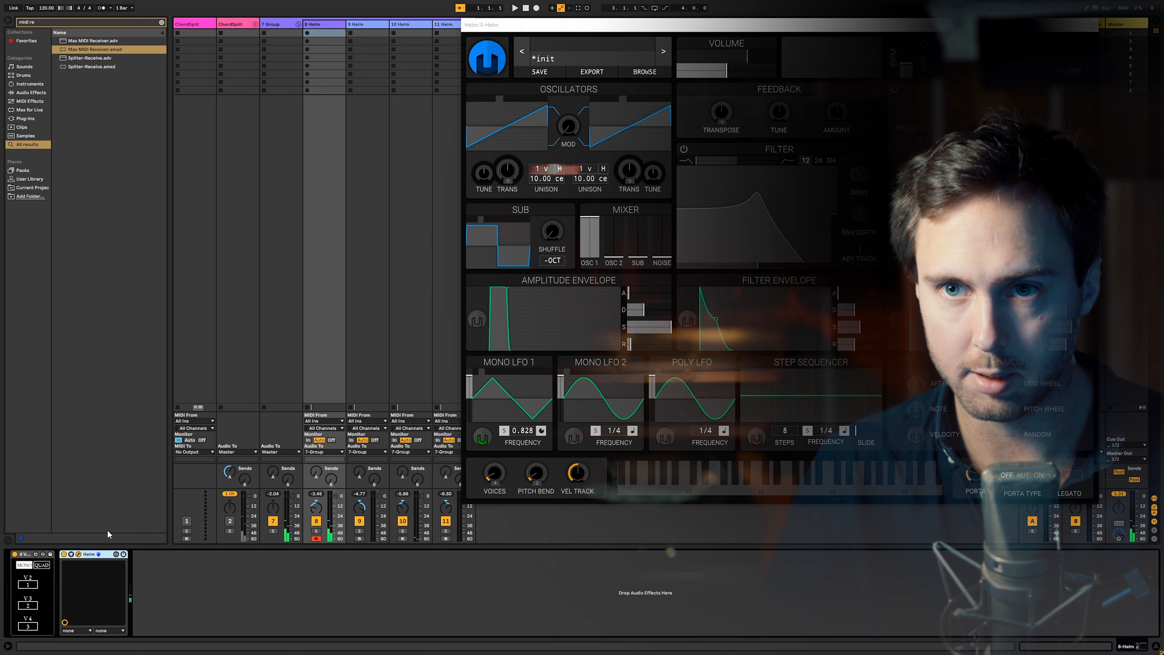
Replace the Helm on track 9 with a copy of the edited synth and slightly vary its Mono LFO 1 frequency
click(373, 25)
click(118, 555)
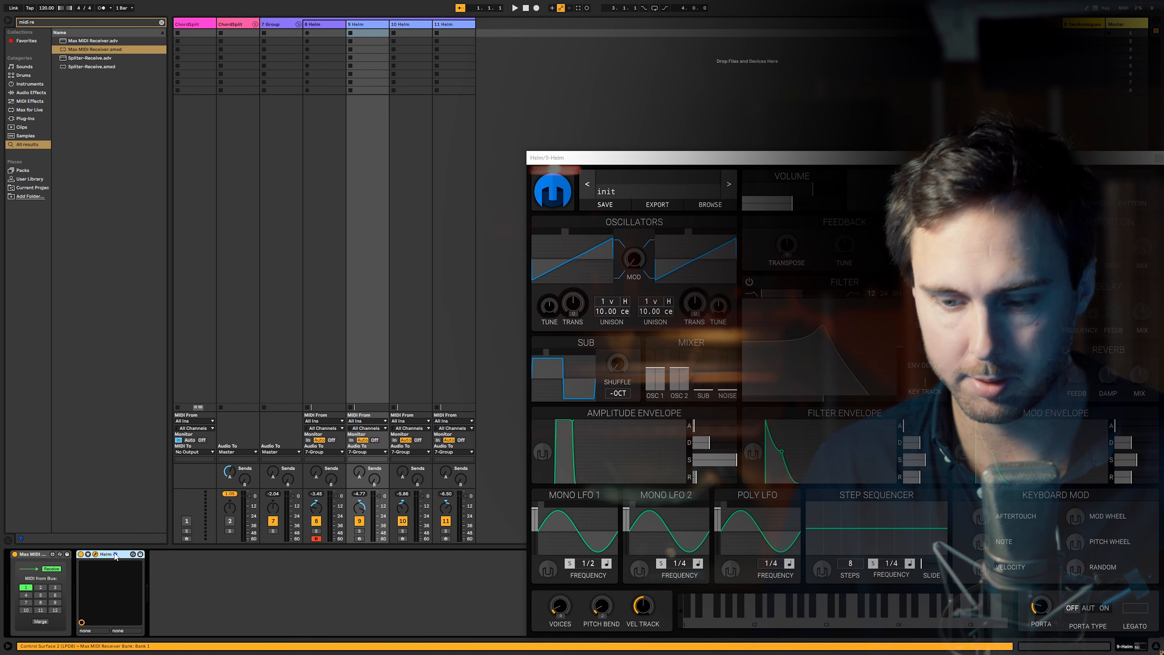
key(ctrl+x)
right_click(147, 581)
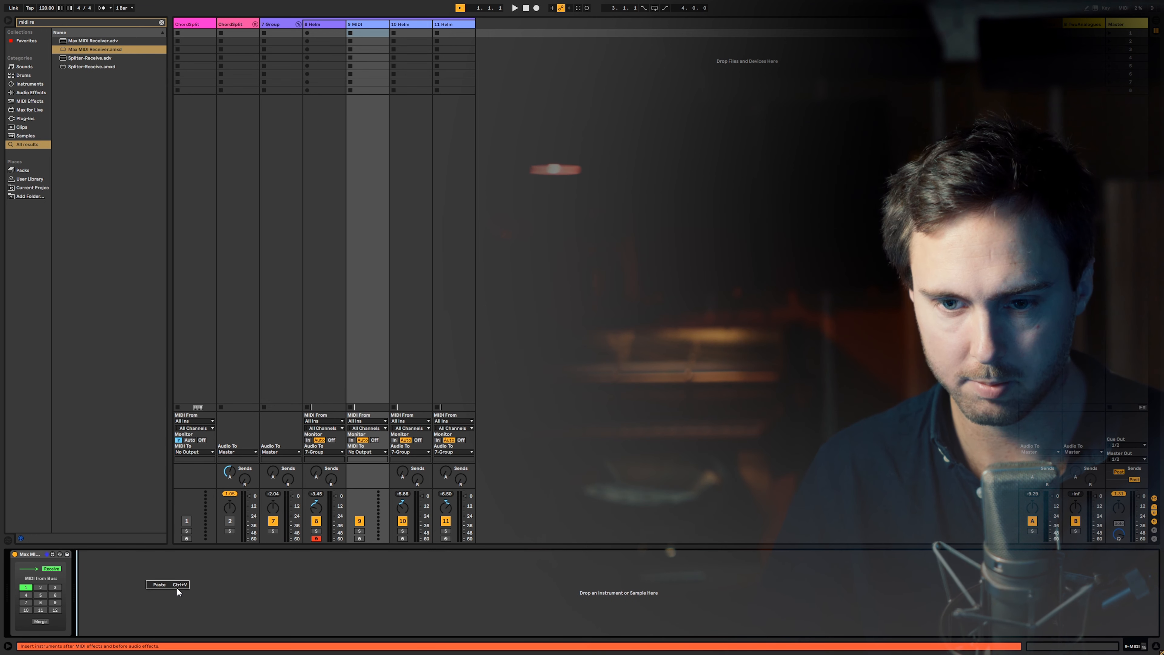
click(187, 590)
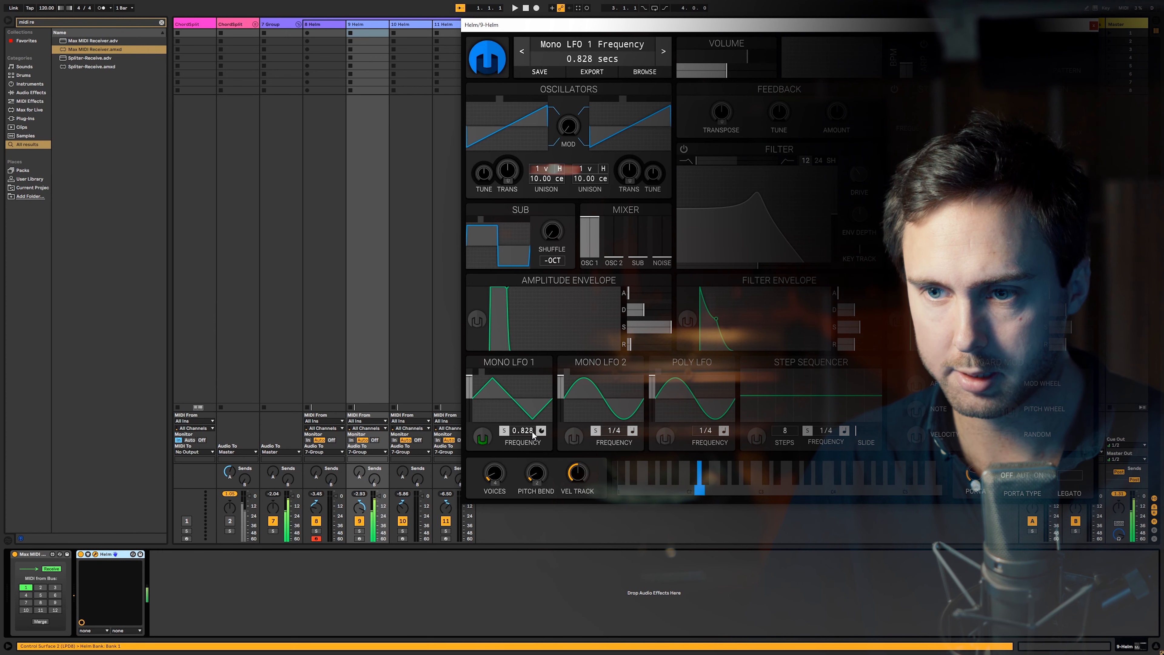
drag(526, 433, 524, 433)
Replace the Helm on track 10 with a copy of the edited synth after its Max MIDI Receiver
click(402, 25)
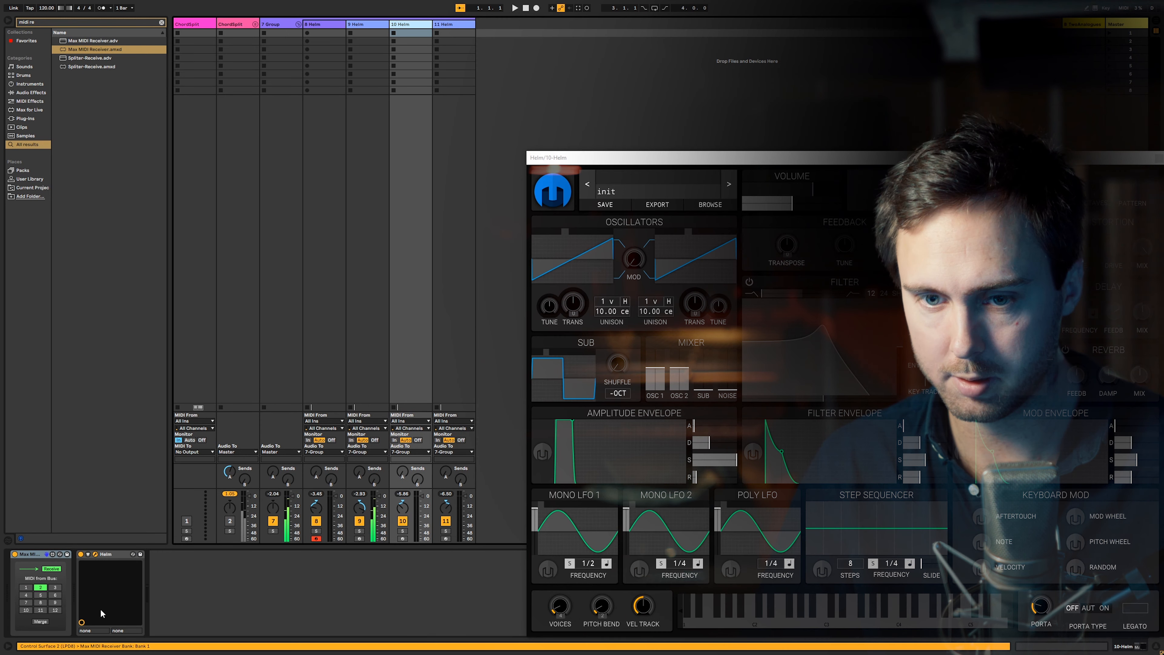
click(112, 556)
key(Delete)
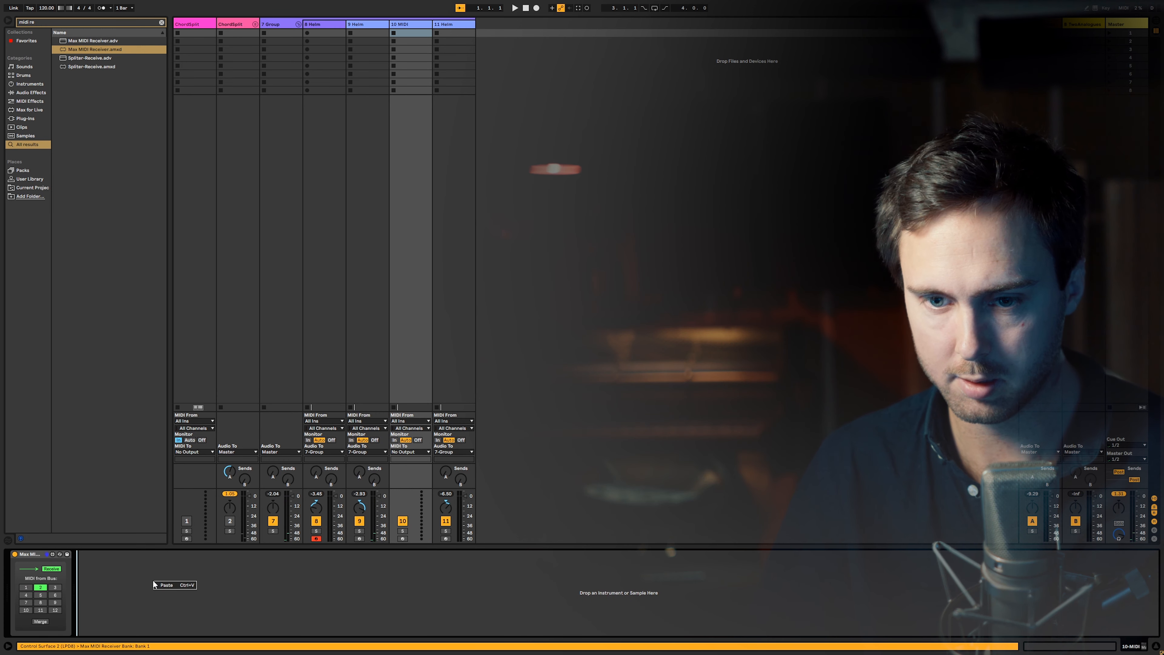
key(ctrl+z)
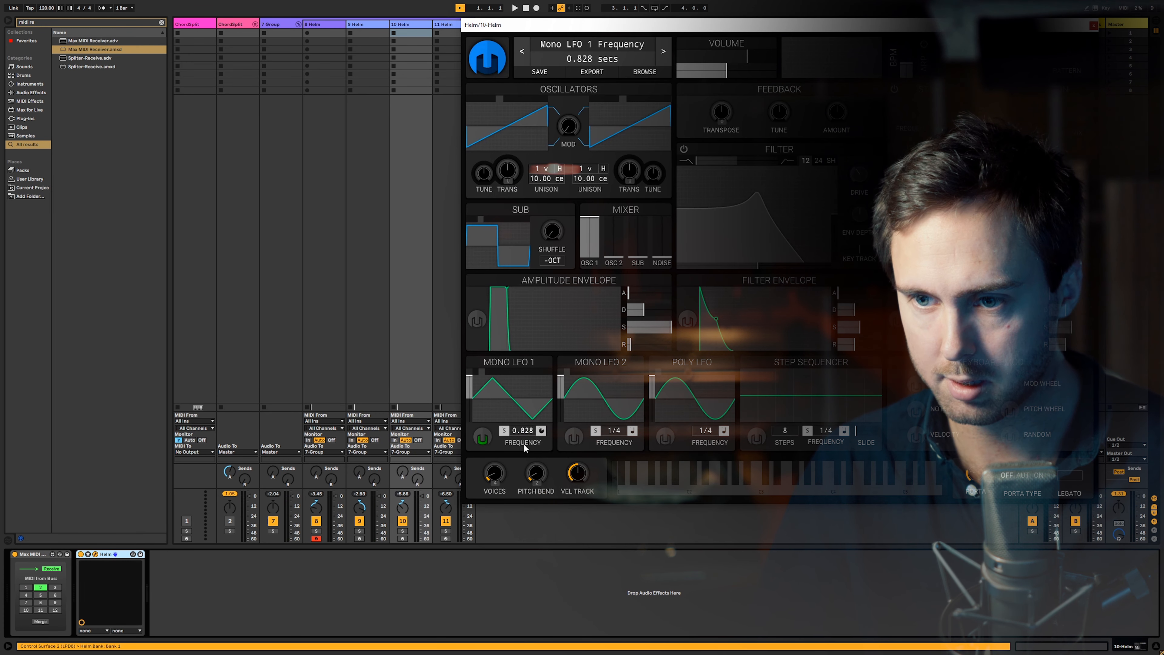
Replace the Helm on track 11 with a copy of the edited synth and set its Mono LFO 1 frequency to 0.621 seconds
click(454, 26)
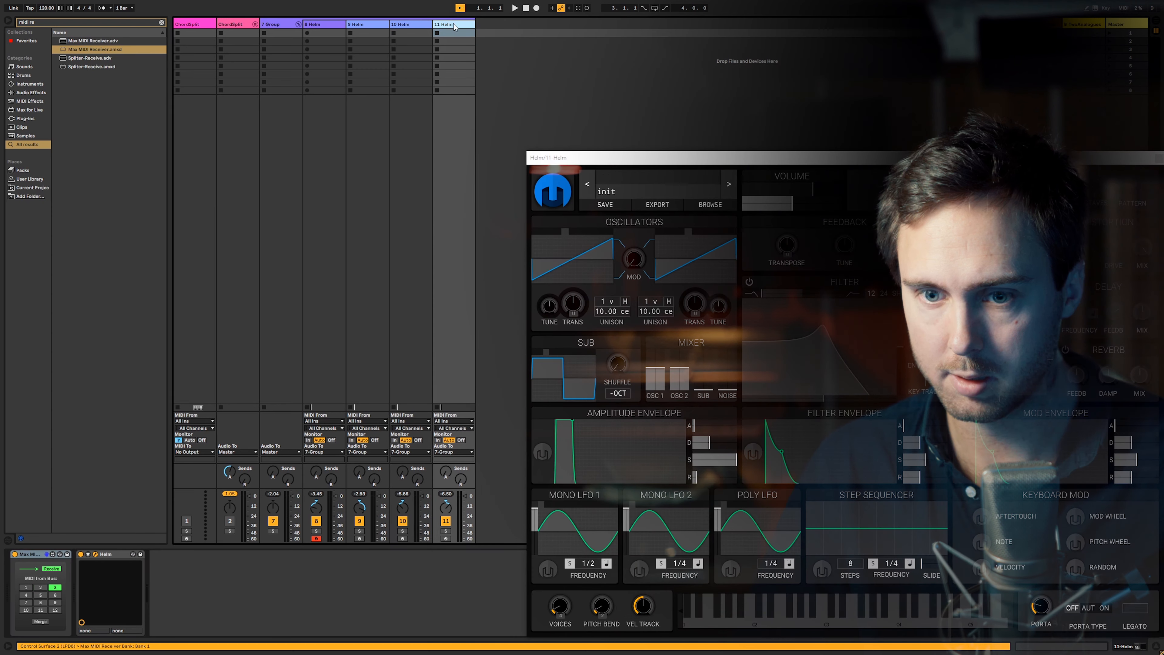
click(117, 555)
key(Delete)
right_click(146, 579)
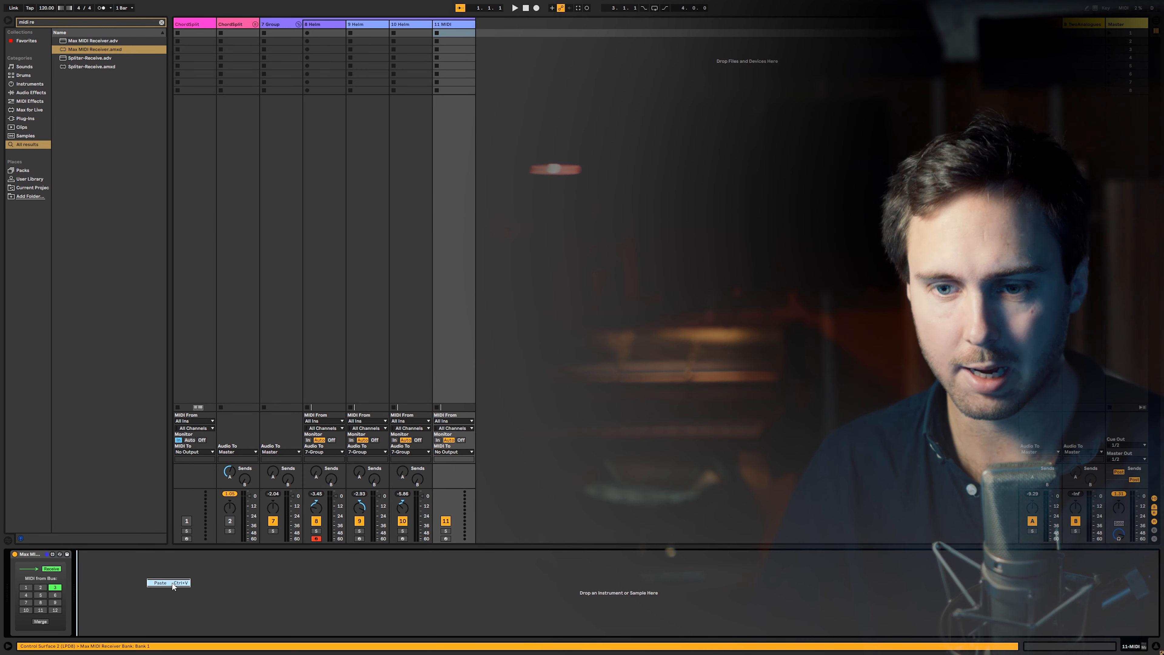
click(169, 585)
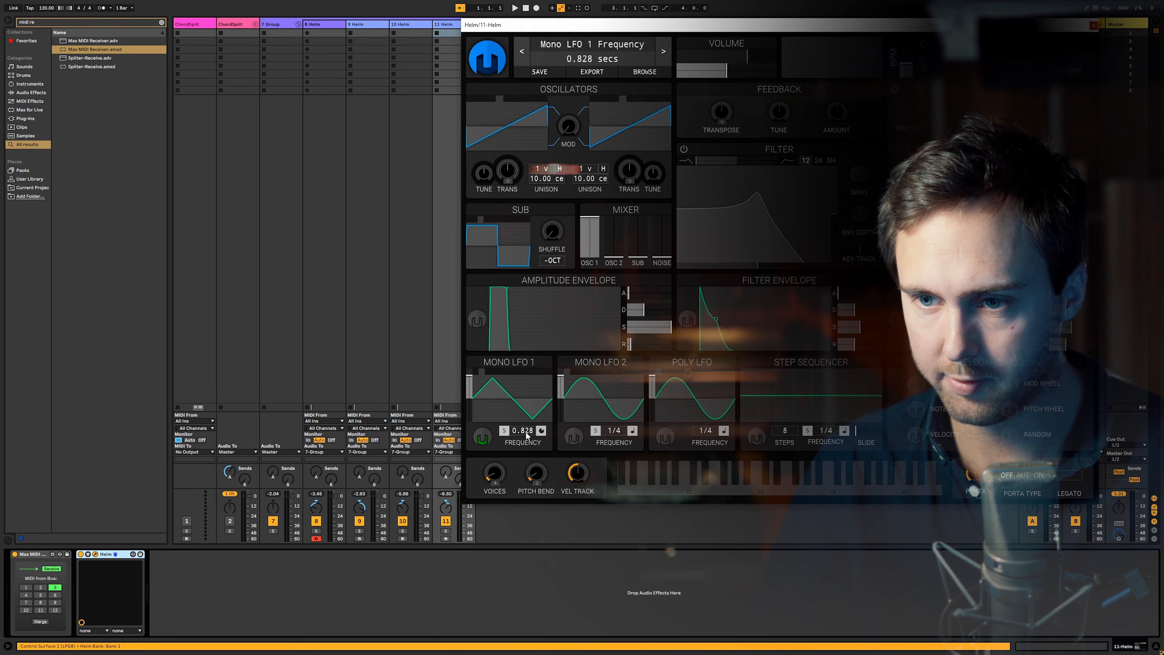
drag(522, 431, 522, 422)
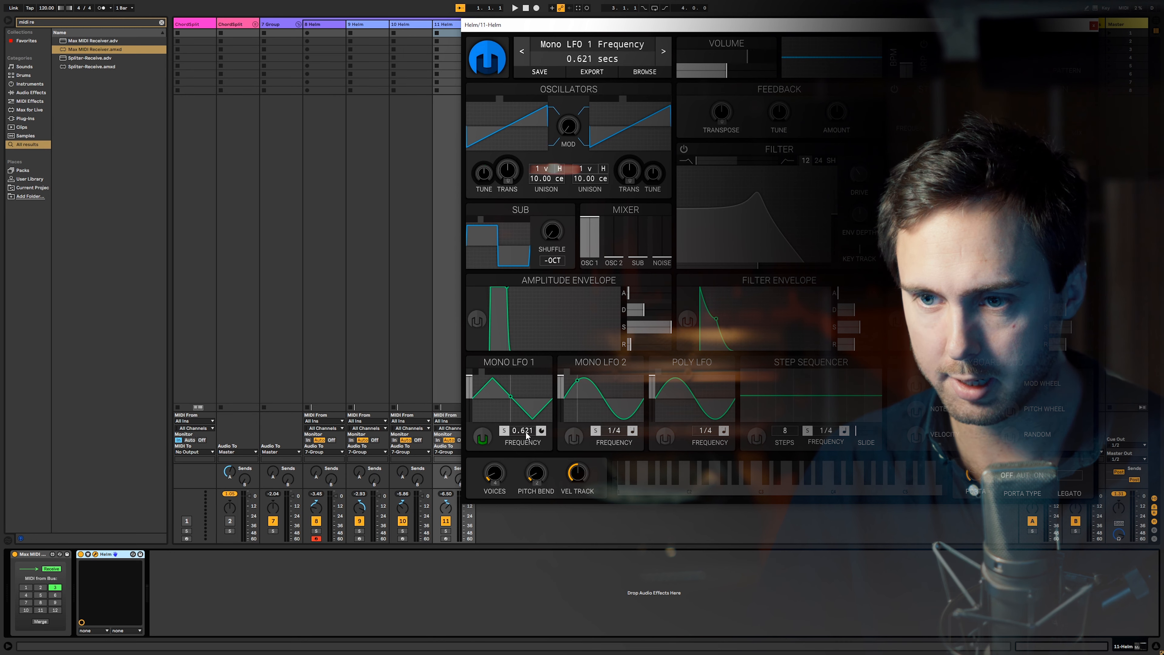